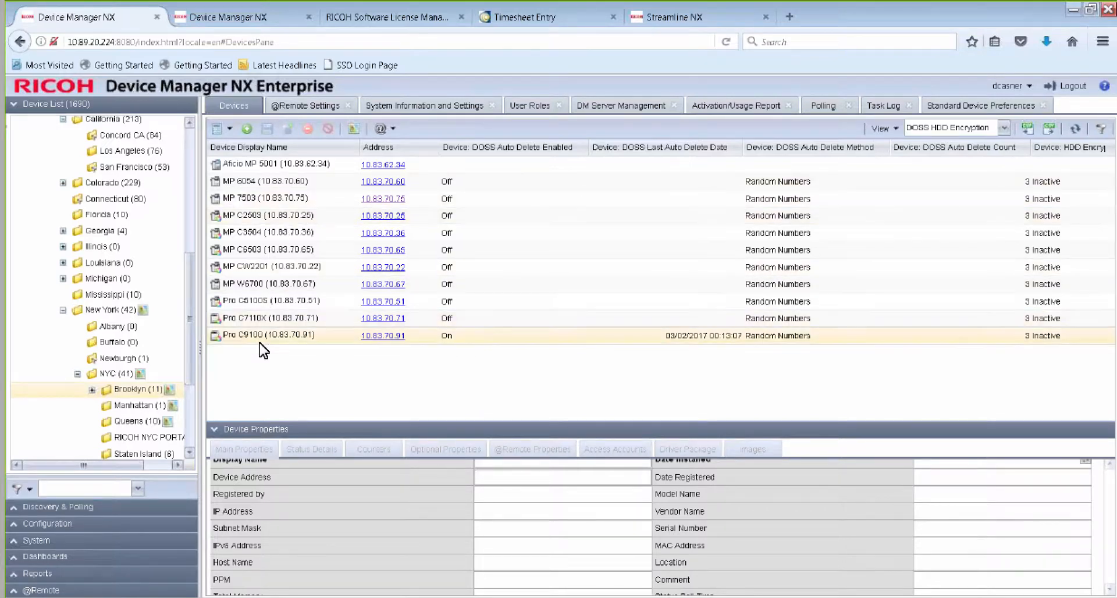
Review the printer System settings, including Duplex Print, in the Duplex Setting standard device preferences template.
left_click(17, 524)
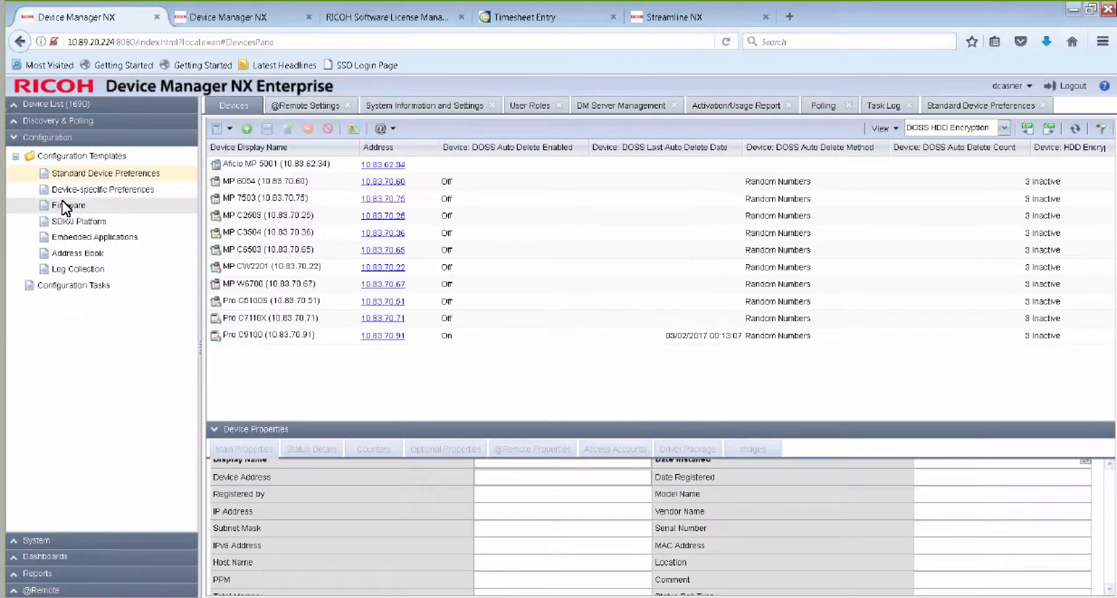
left_click(82, 173)
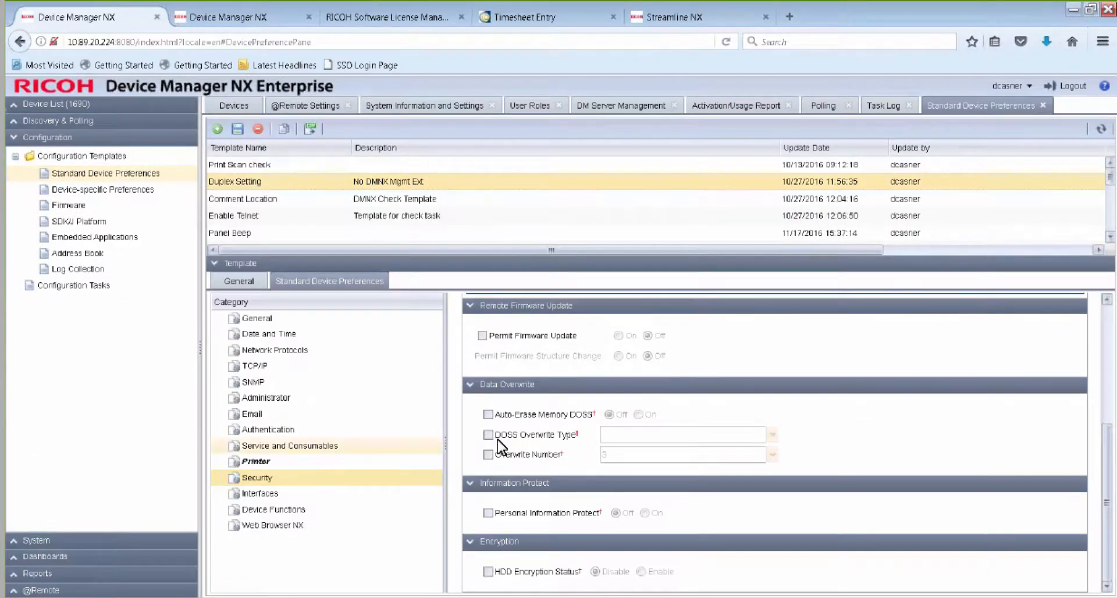
left_click(247, 462)
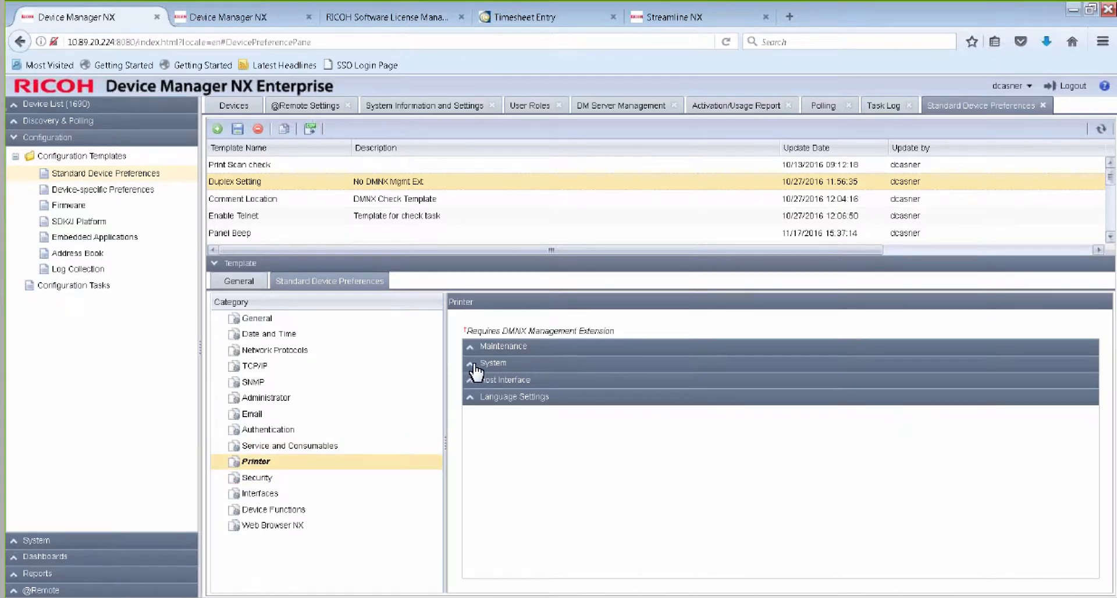
left_click(544, 362)
scroll(544, 420, "down", 5)
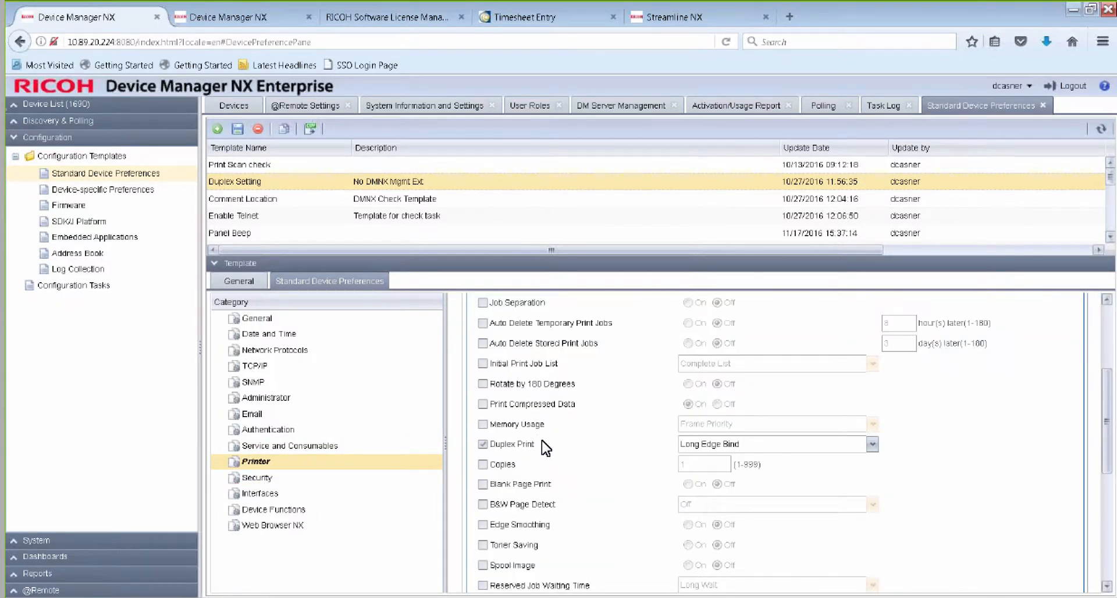
scroll(544, 448, "down", 2)
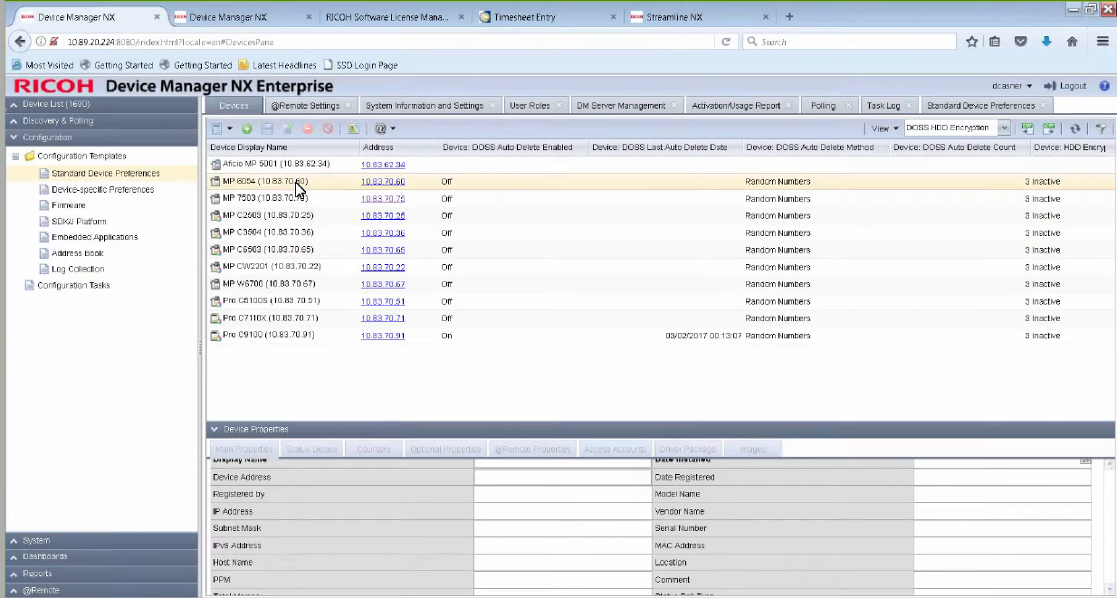
Switch the Brooklyn device list to the Status view.
left_click(1003, 129)
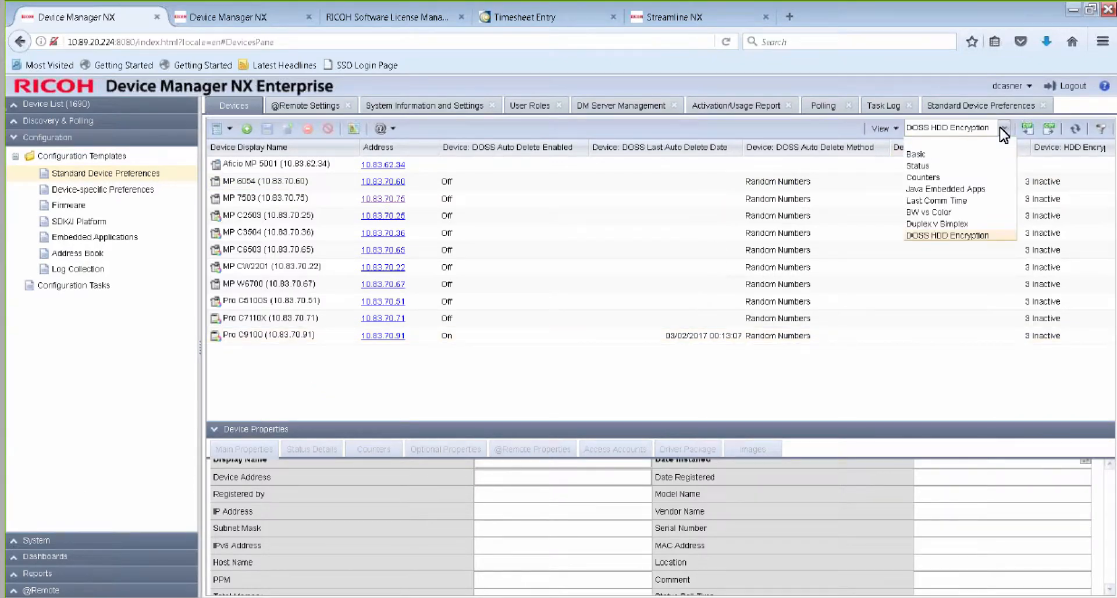
left_click(946, 171)
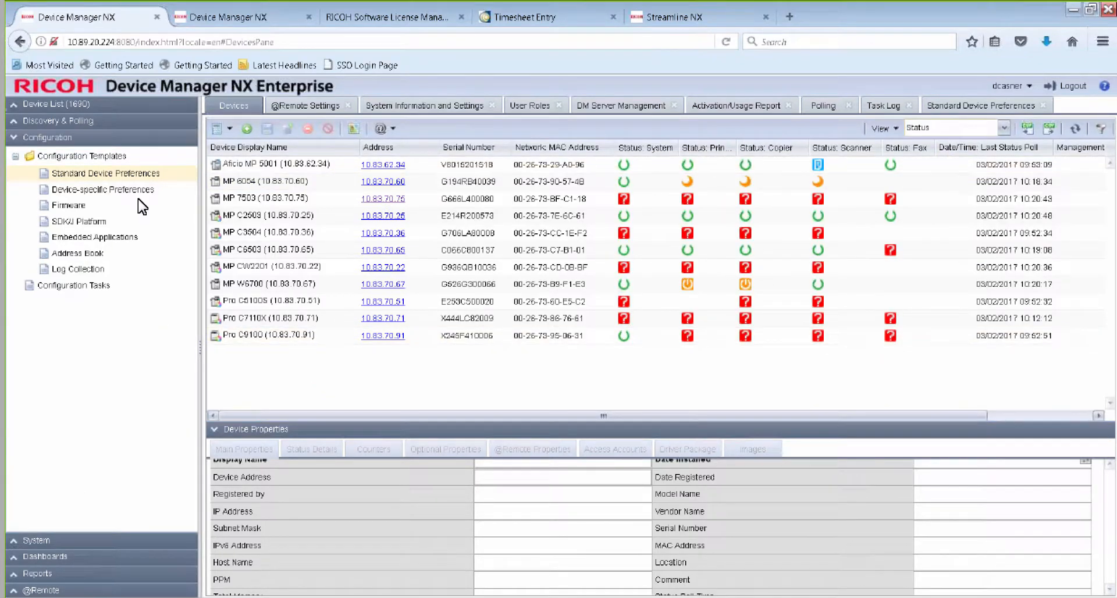
Create a configuration task named "Apply Duplex Setting" with the description "Example" and the type Apply.
left_click(67, 287)
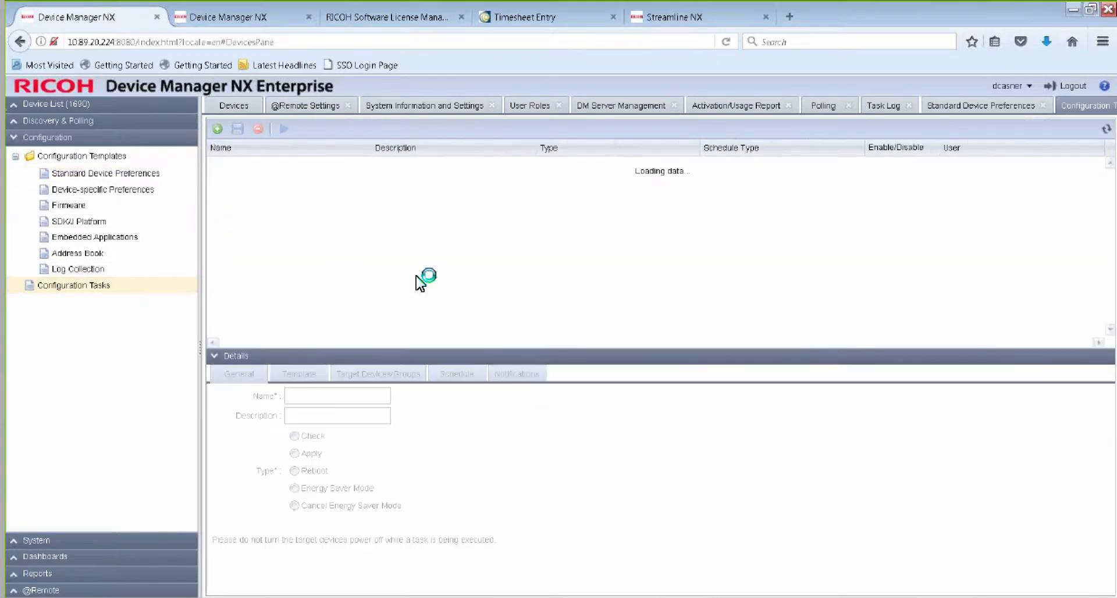
left_click(223, 133)
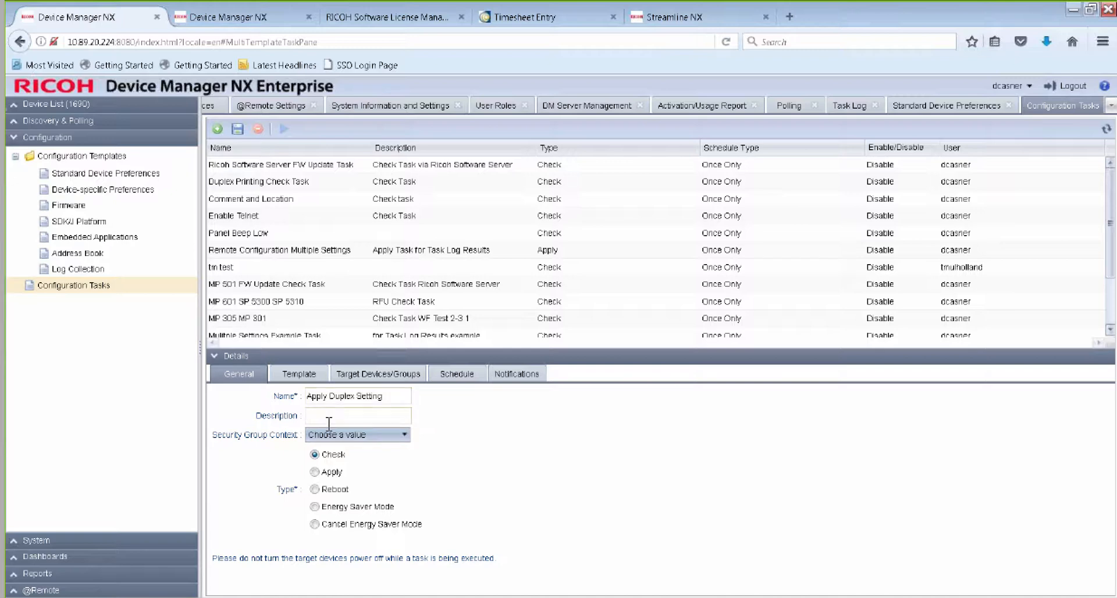
left_click(313, 473)
Assign the Duplex Setting template from Standard Device Preferences to the new configuration task.
left_click(301, 375)
left_click(220, 399)
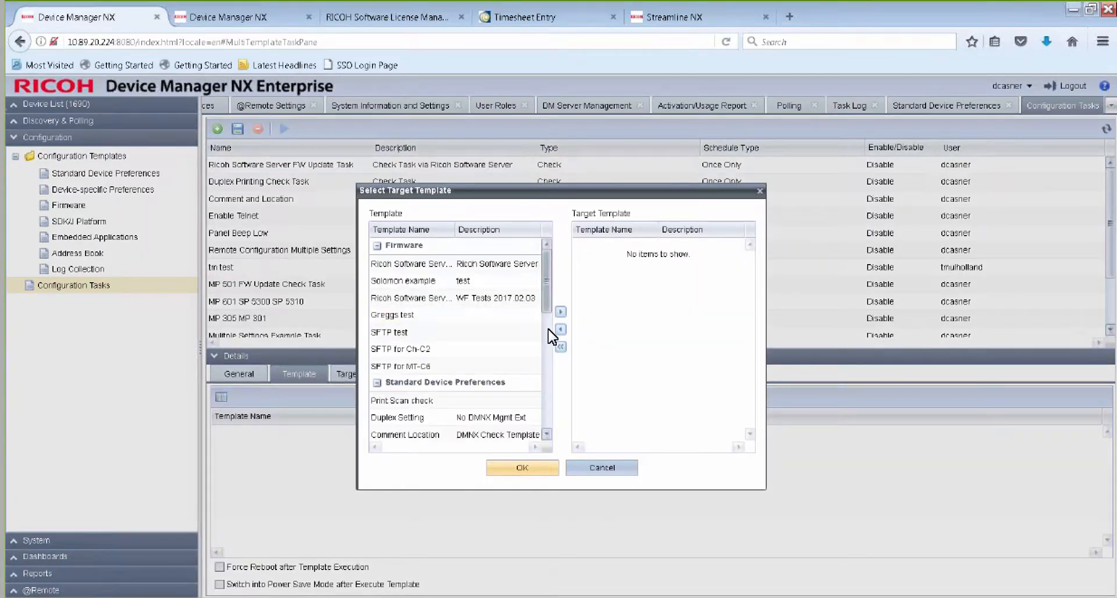
scroll(549, 343, "down", 3)
scroll(550, 358, "up", 1)
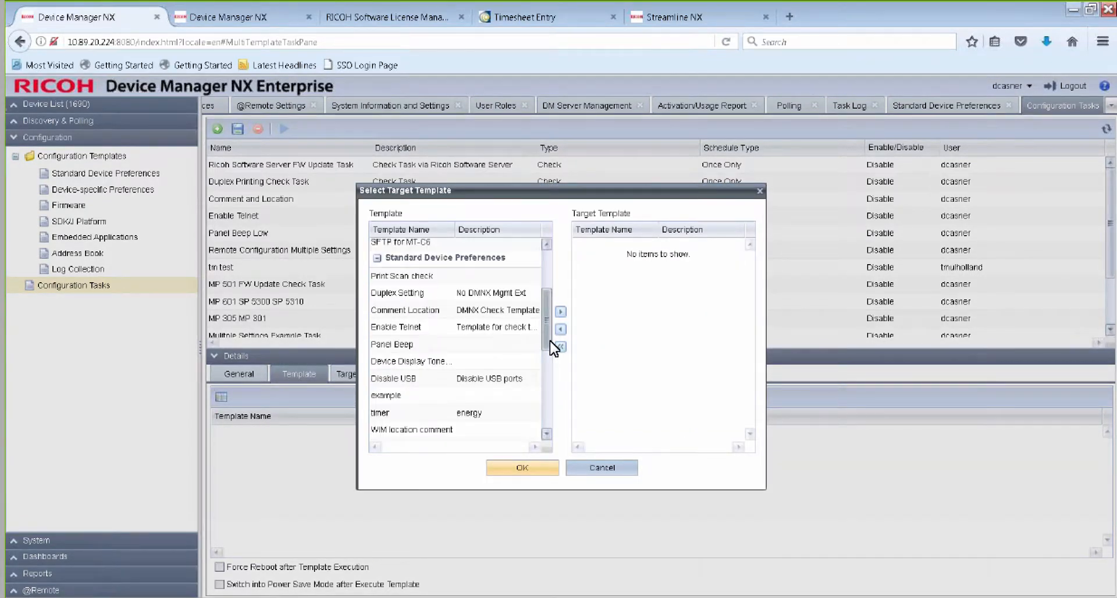
left_click(425, 294)
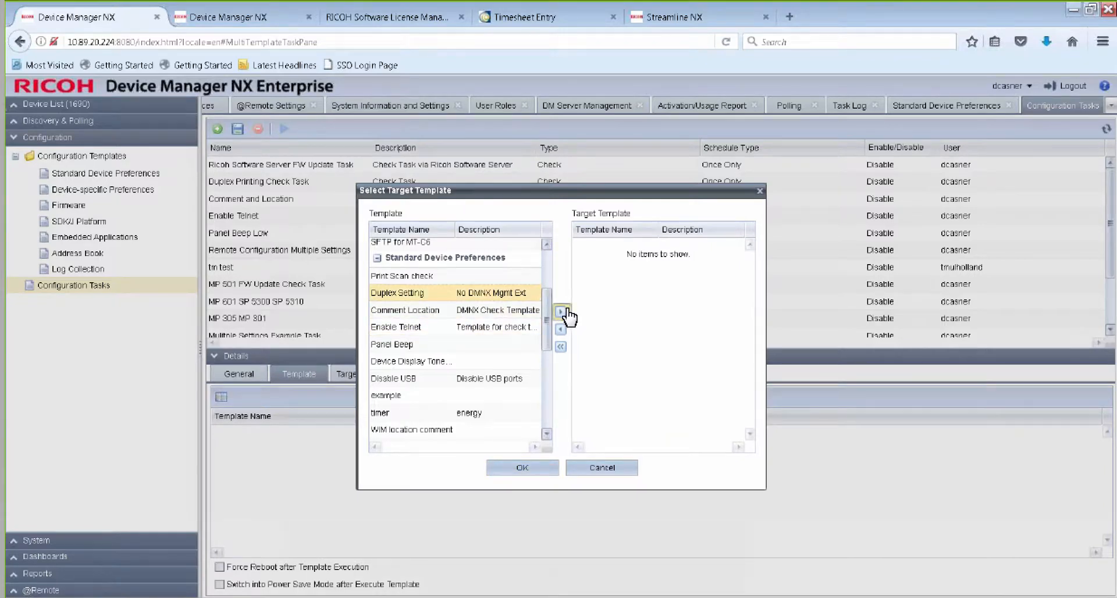
left_click(561, 312)
left_click(513, 470)
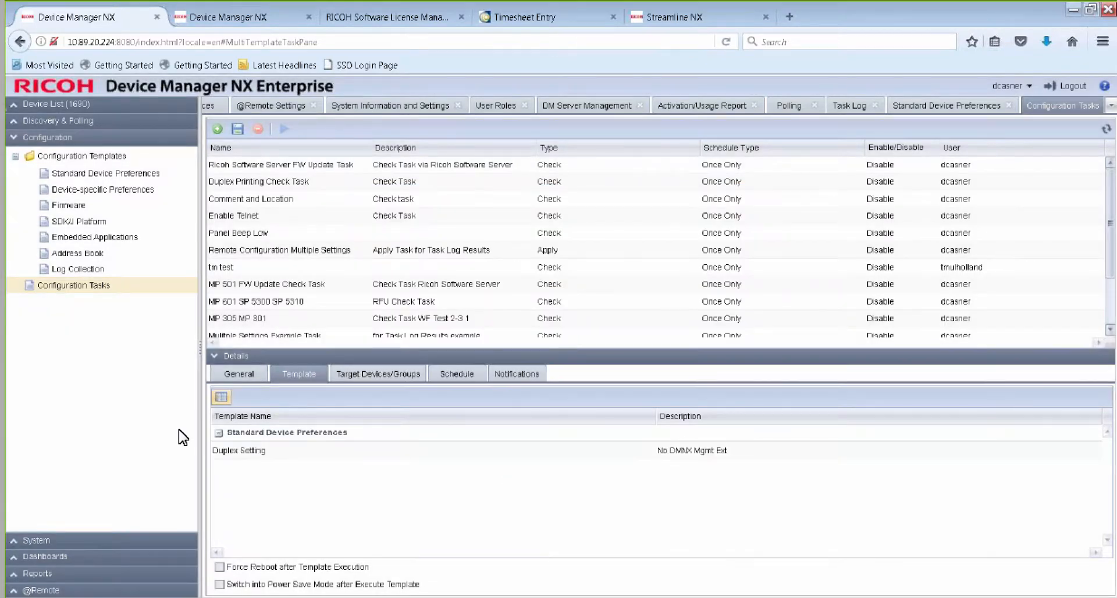
Add the Brooklyn group under Location, North America, United States, New York, NYC as the task's target and save the task.
left_click(399, 378)
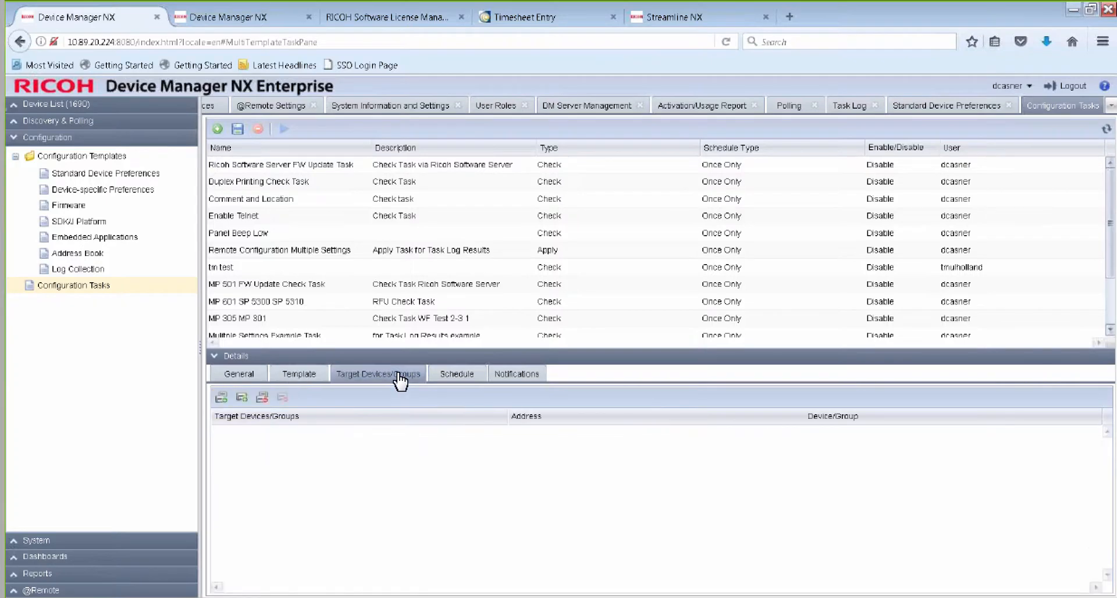
left_click(221, 397)
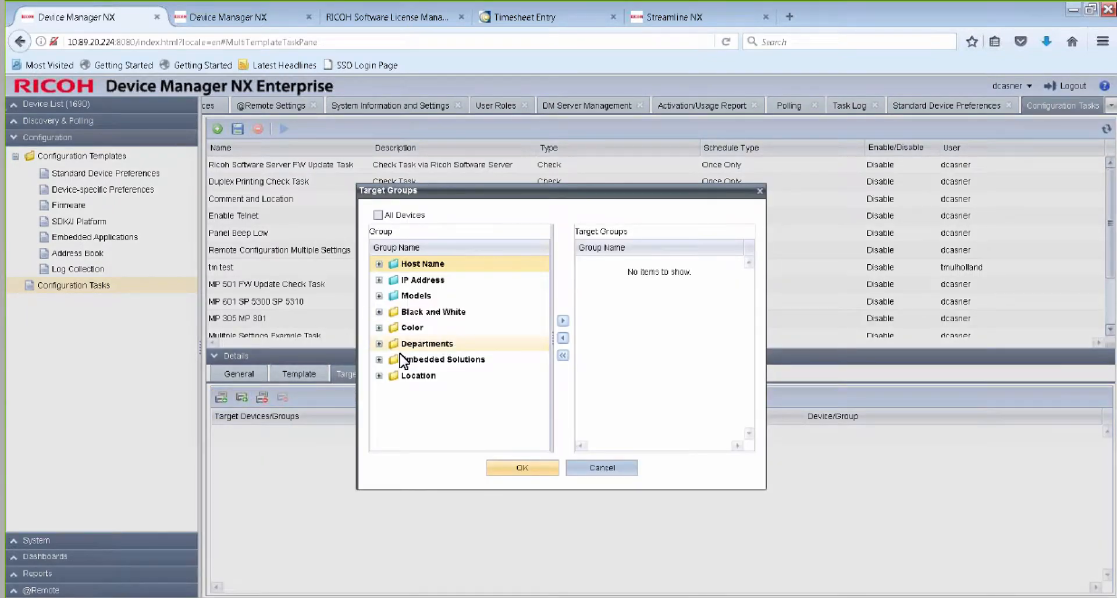
left_click(379, 375)
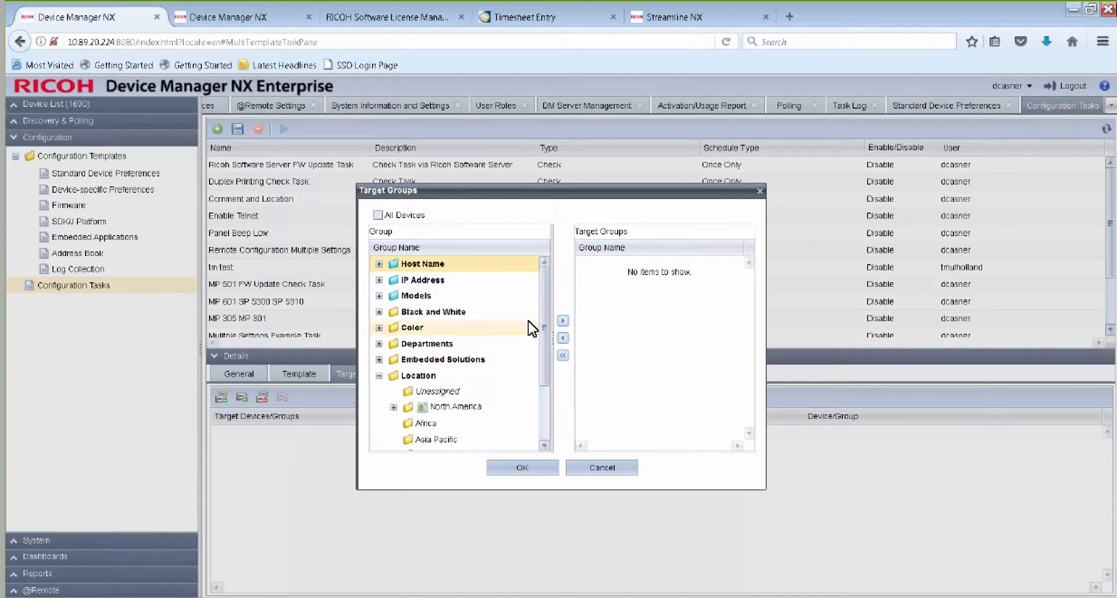
left_click(395, 407)
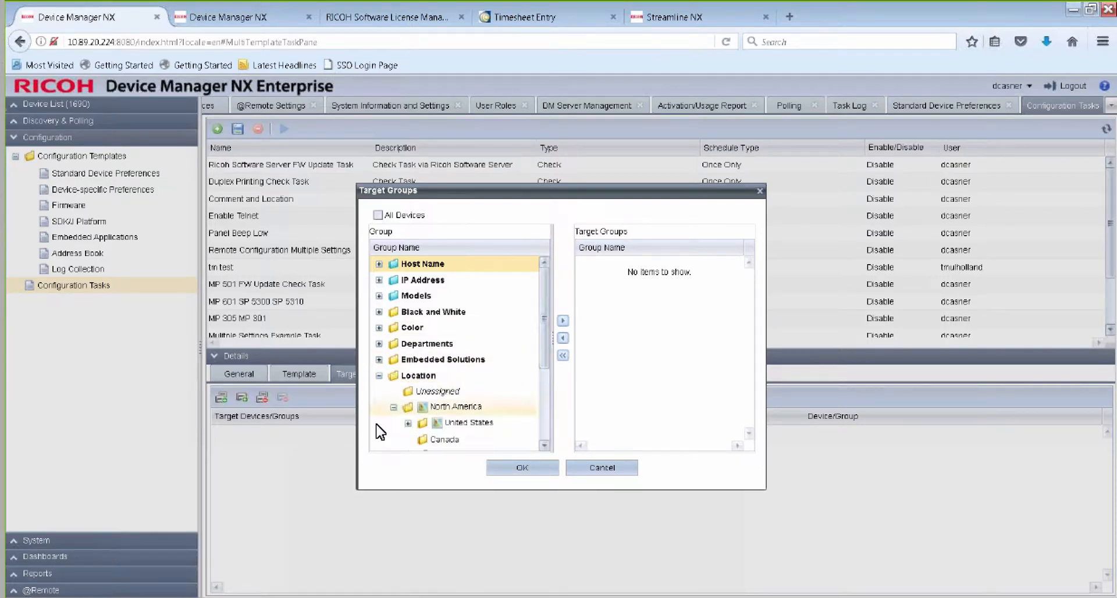
left_click(407, 423)
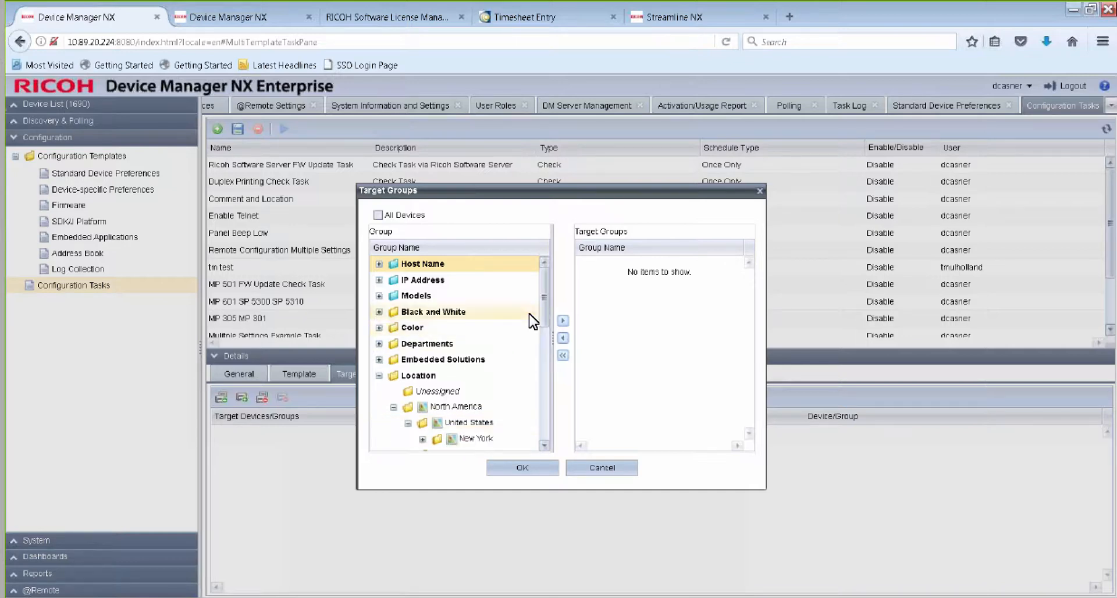
scroll(546, 314, "down", 5)
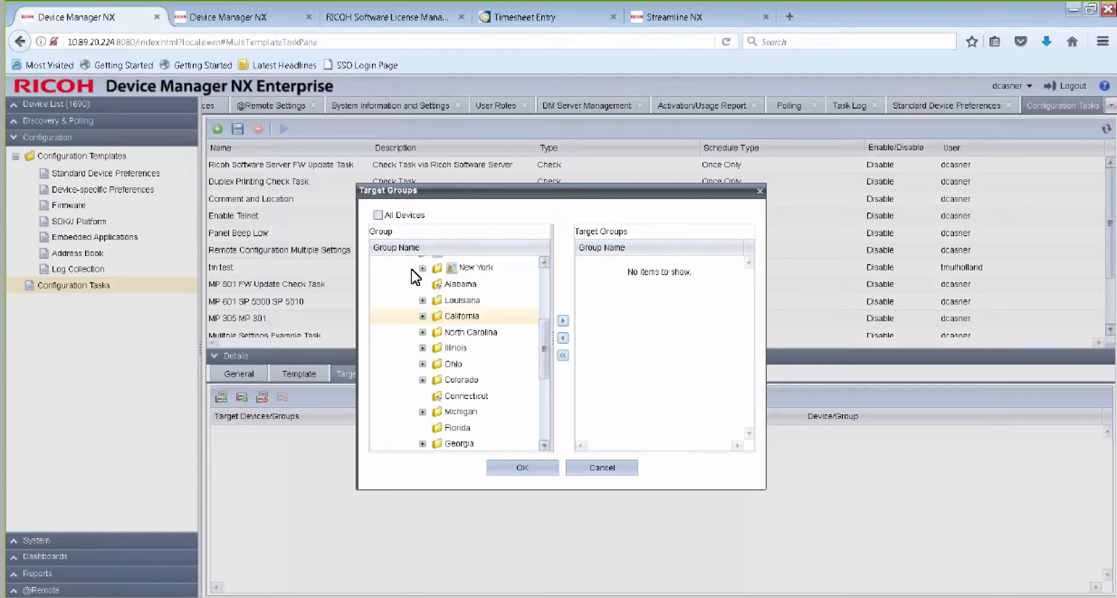
left_click(422, 269)
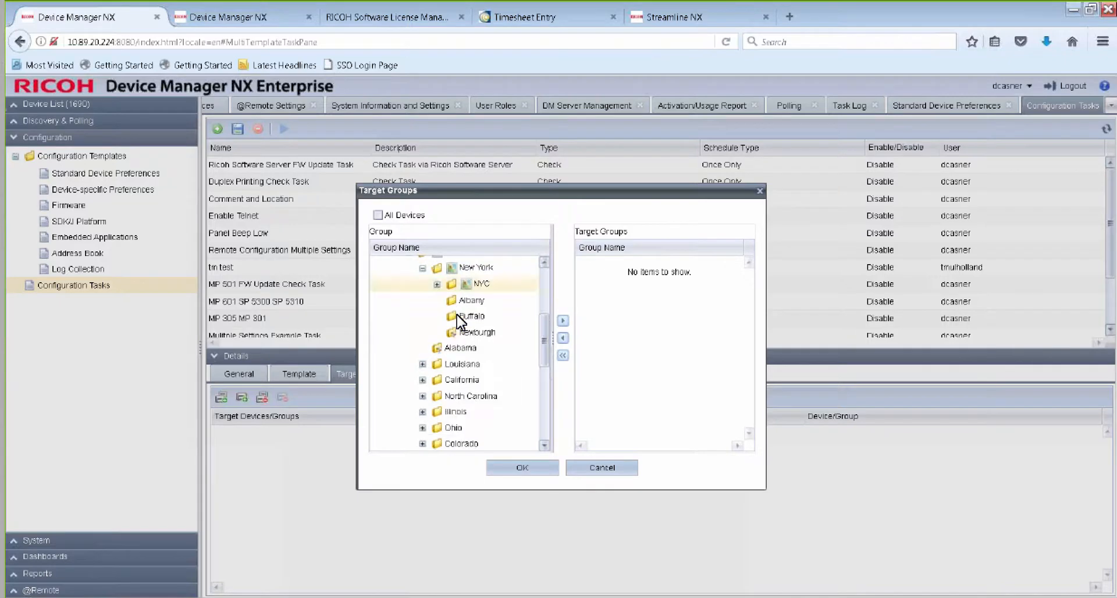
left_click(437, 284)
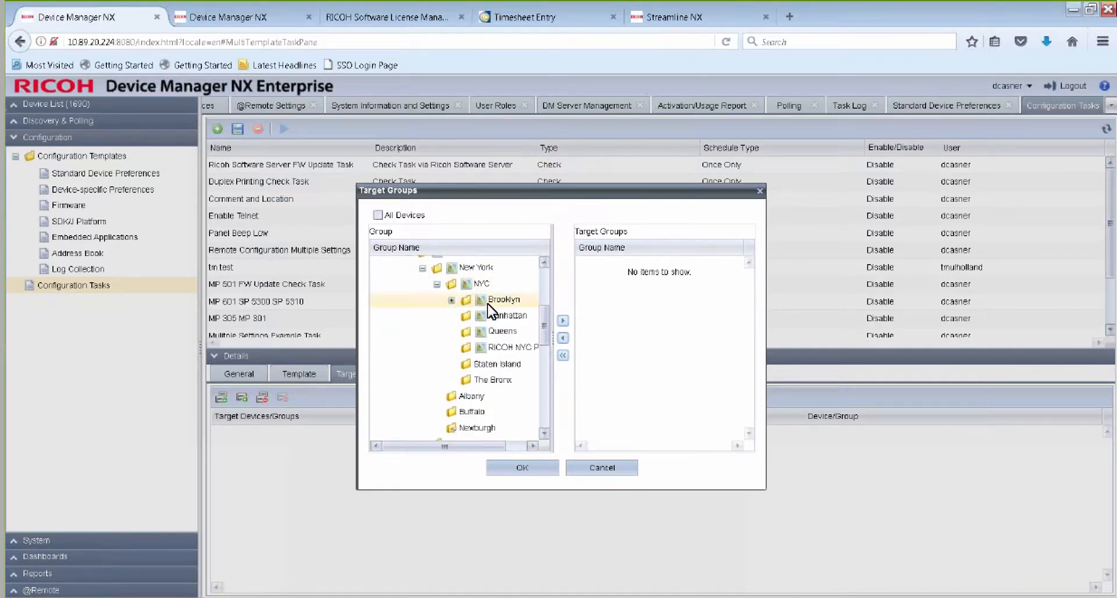
left_click(516, 303)
left_click(562, 320)
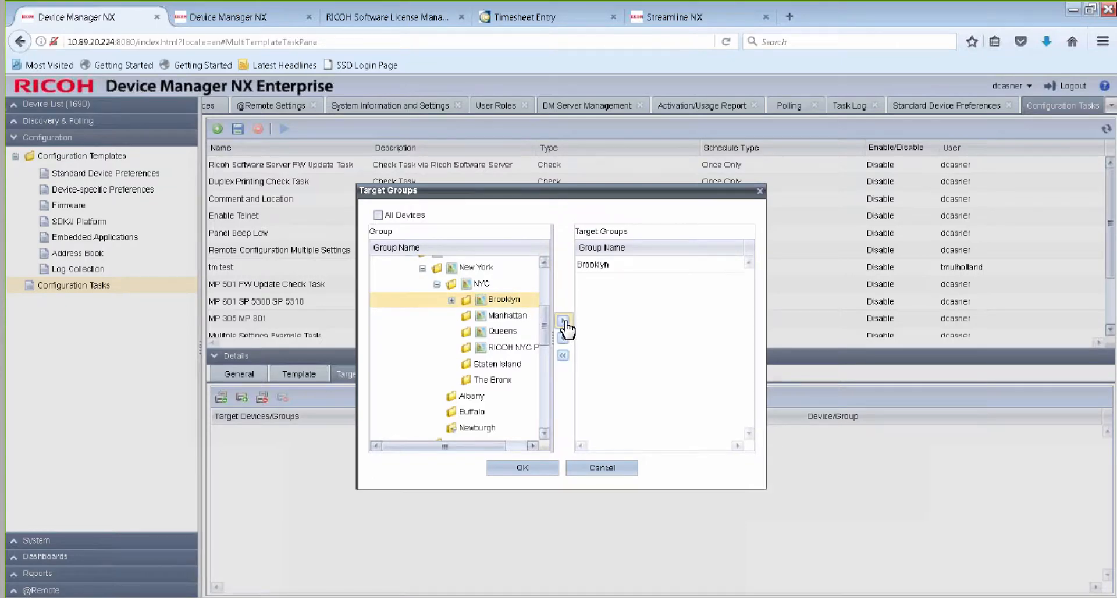
left_click(539, 468)
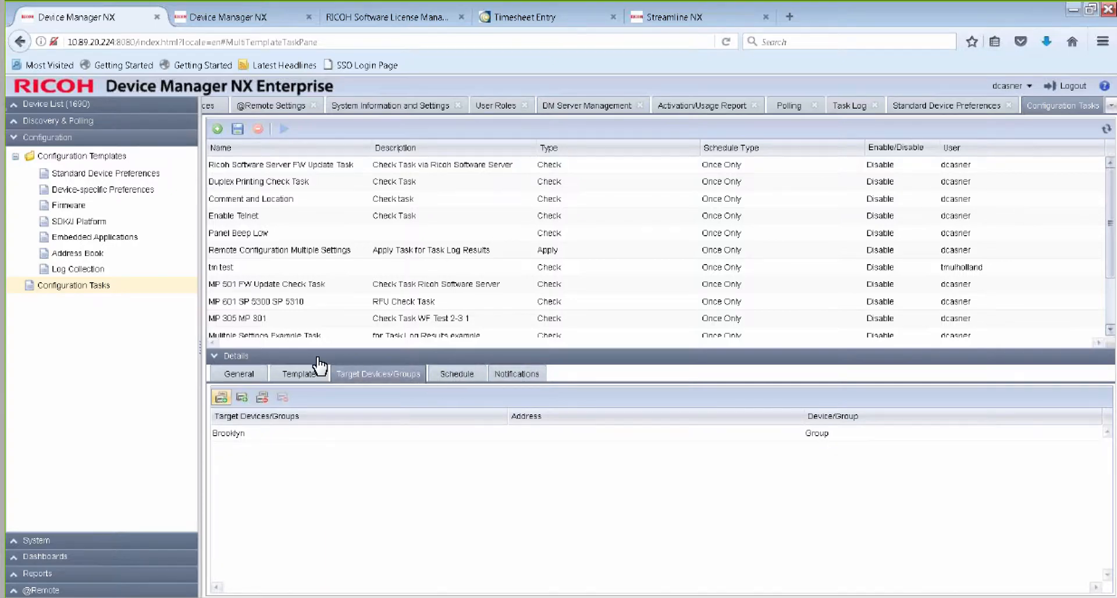
left_click(238, 130)
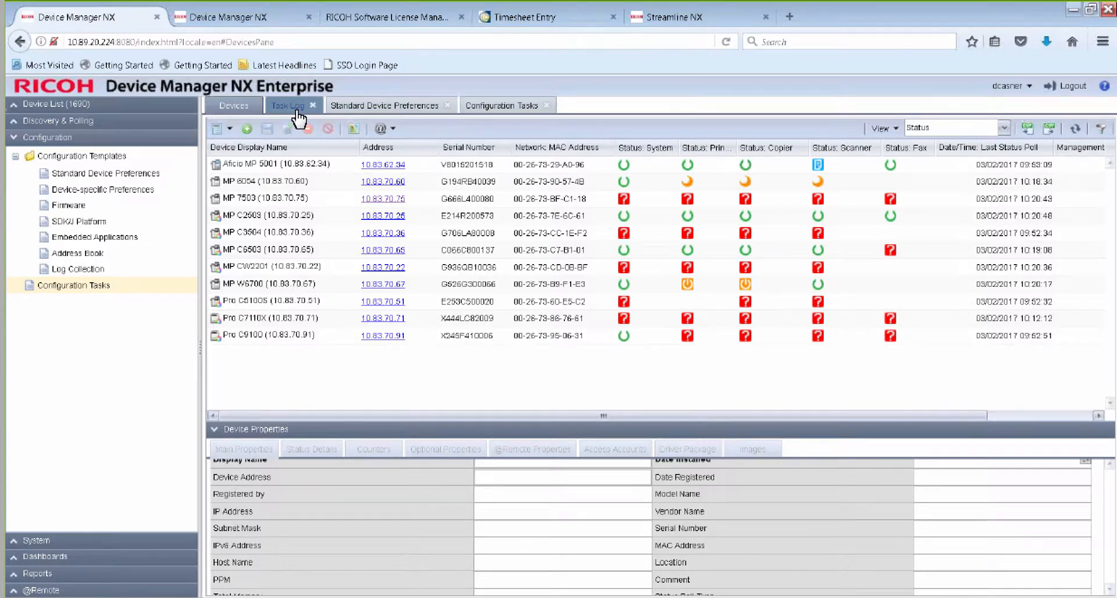
Filter the task log by the Configuration category and select the Apply Duplex Setting entry.
left_click(297, 110)
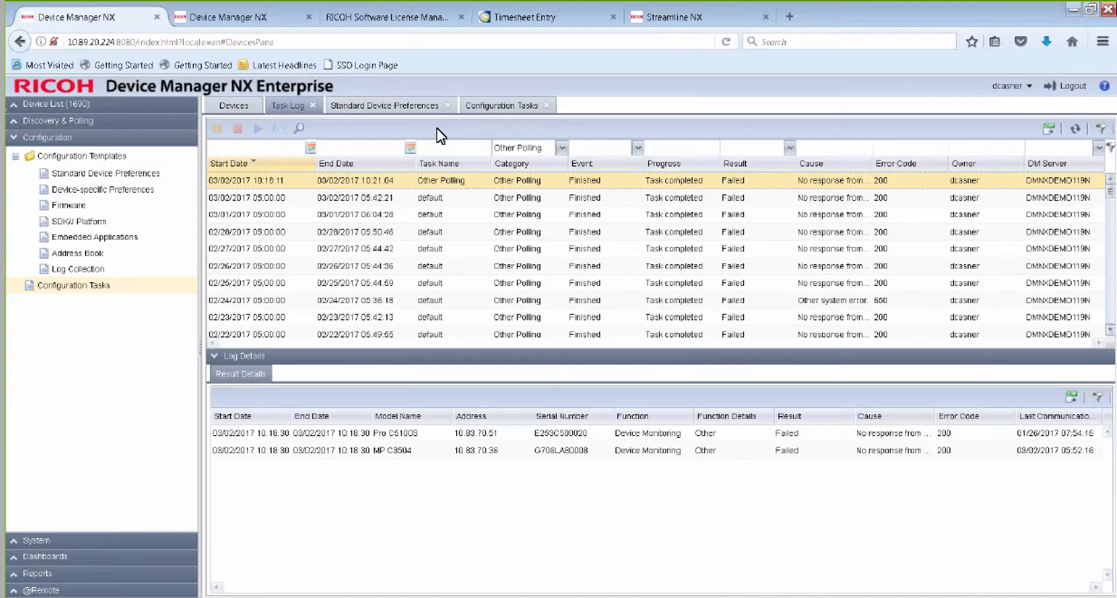
left_click(562, 149)
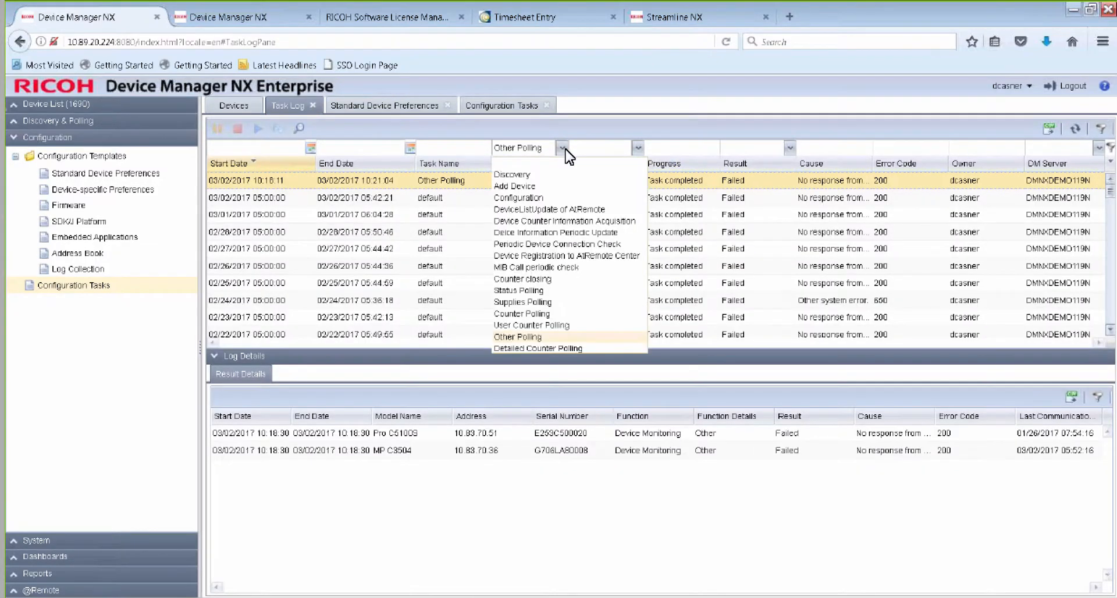
left_click(526, 198)
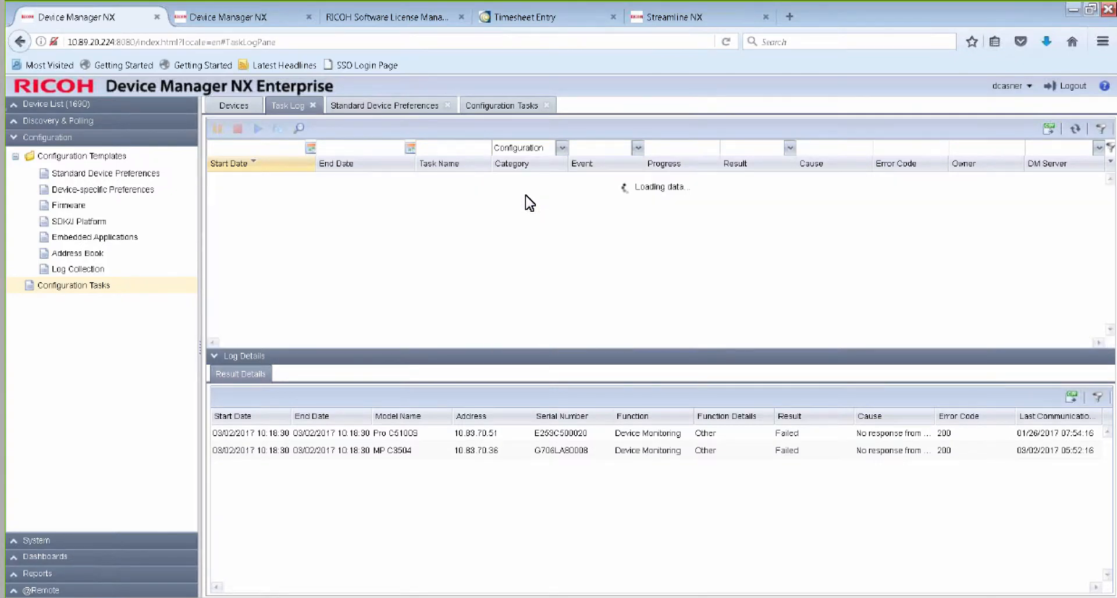
left_click(669, 178)
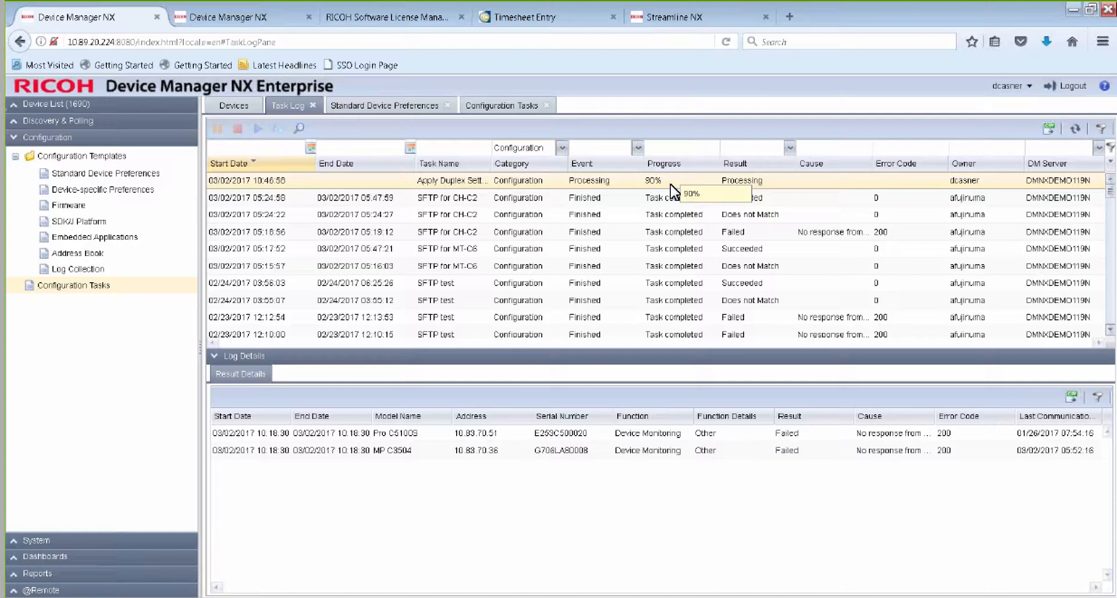
Add a group named "Failed Duplex Setting Device" under the Brooklyn location, without automatic device assignment.
left_click(17, 108)
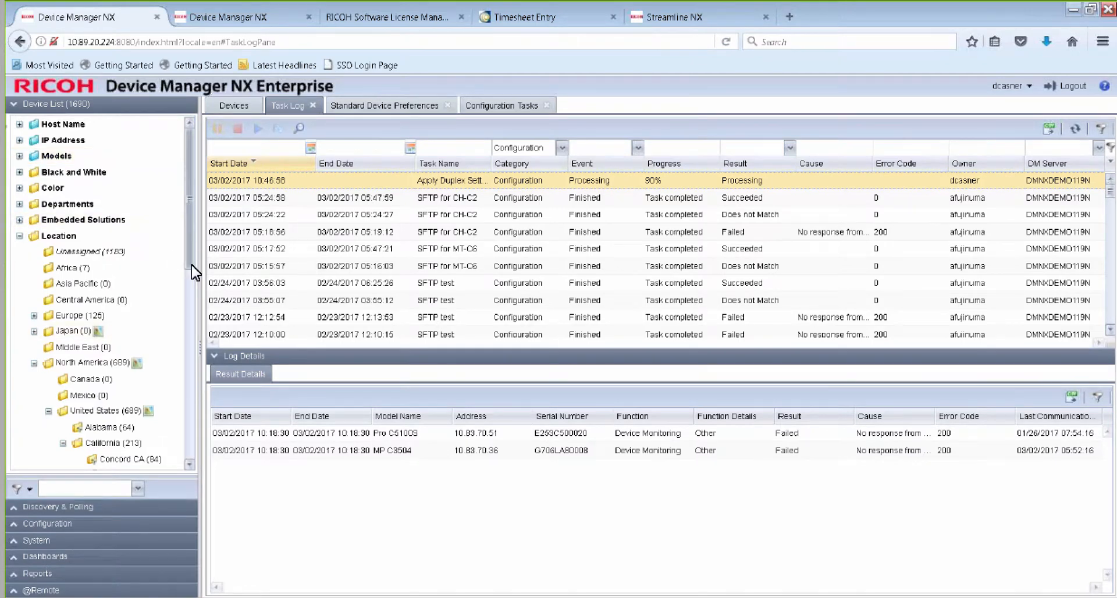
left_click_drag(191, 264, 193, 344)
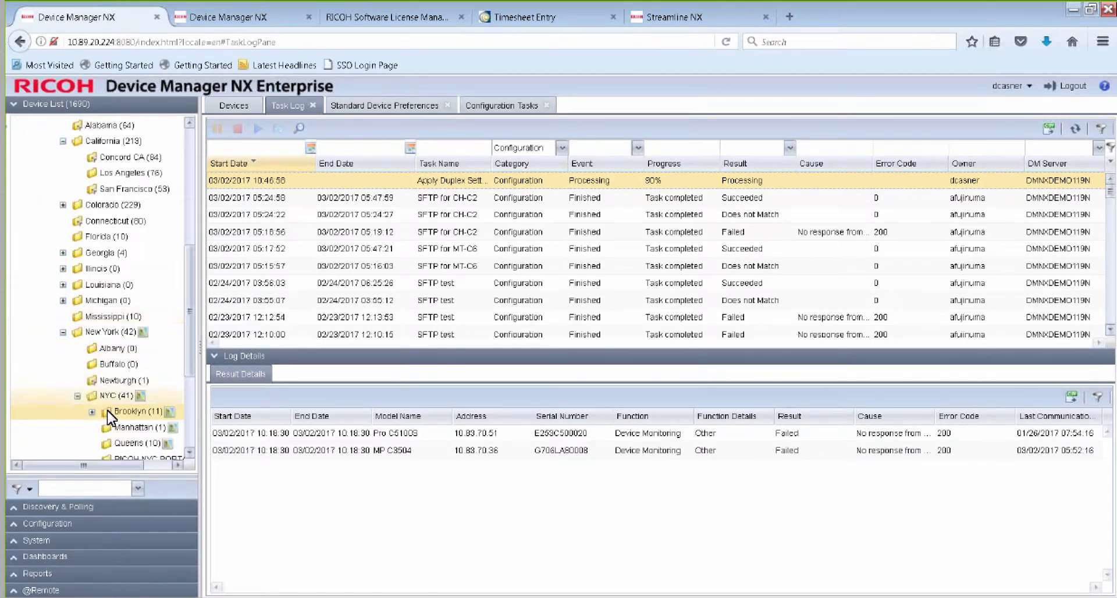
right_click(125, 411)
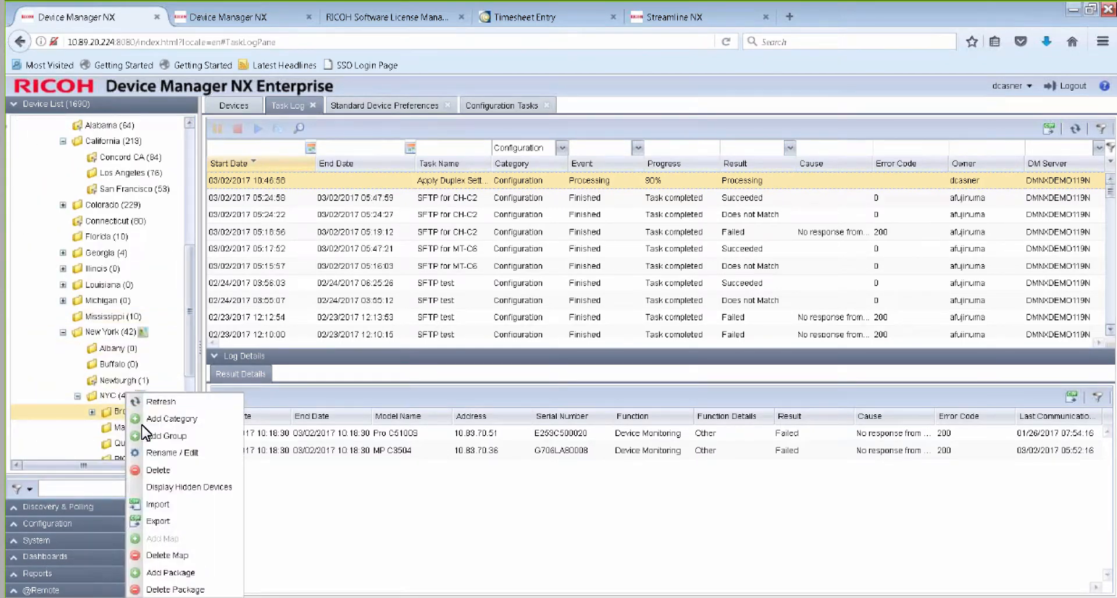
left_click(161, 438)
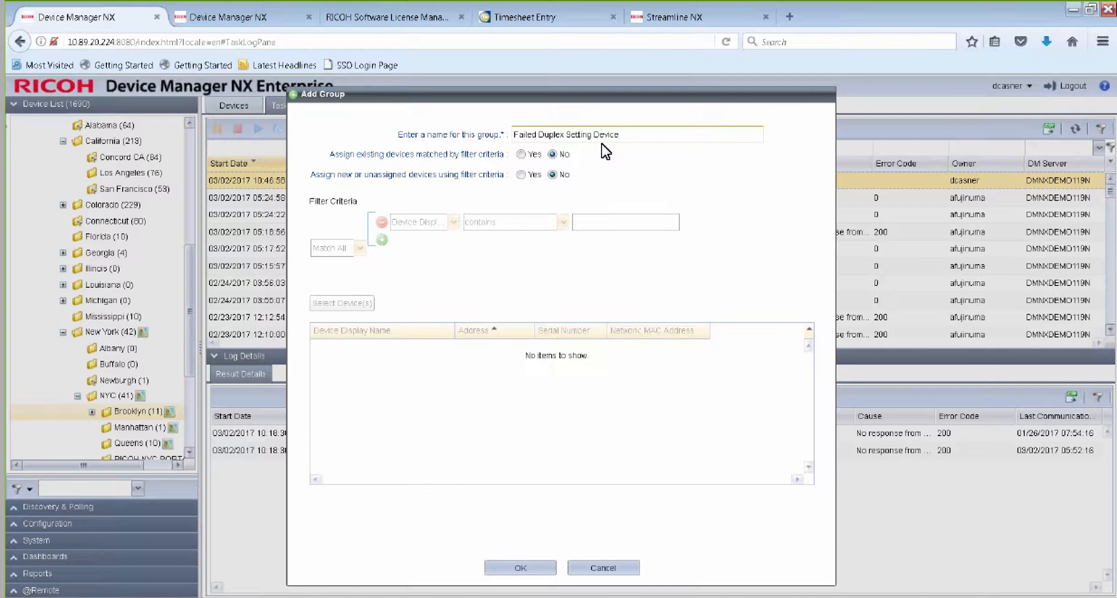
left_click(524, 570)
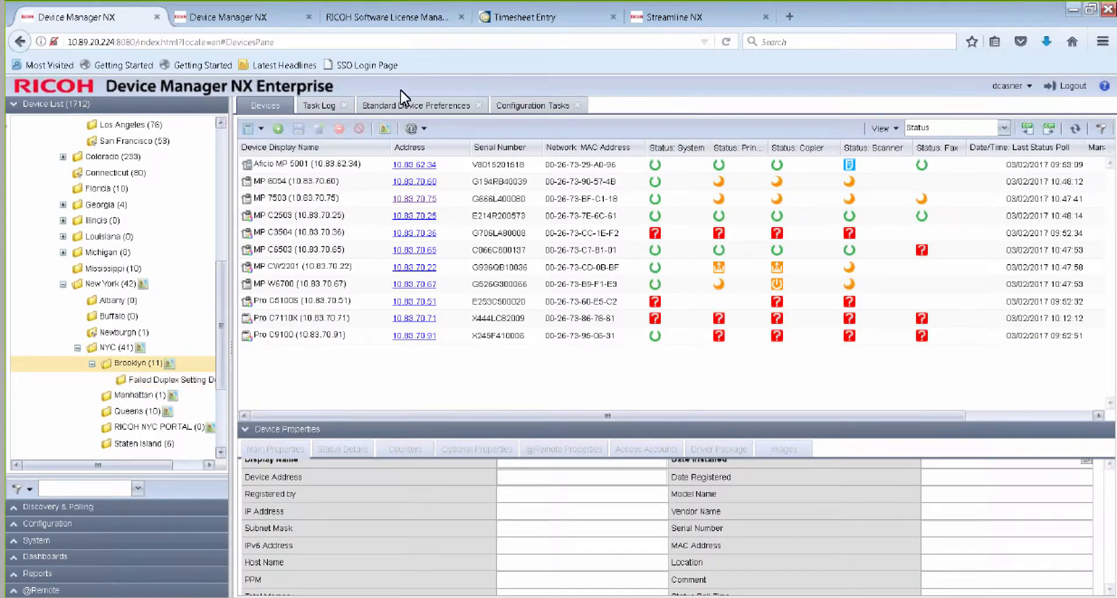
Return to the task log and refresh it to check the progress of the duplex task.
left_click(327, 107)
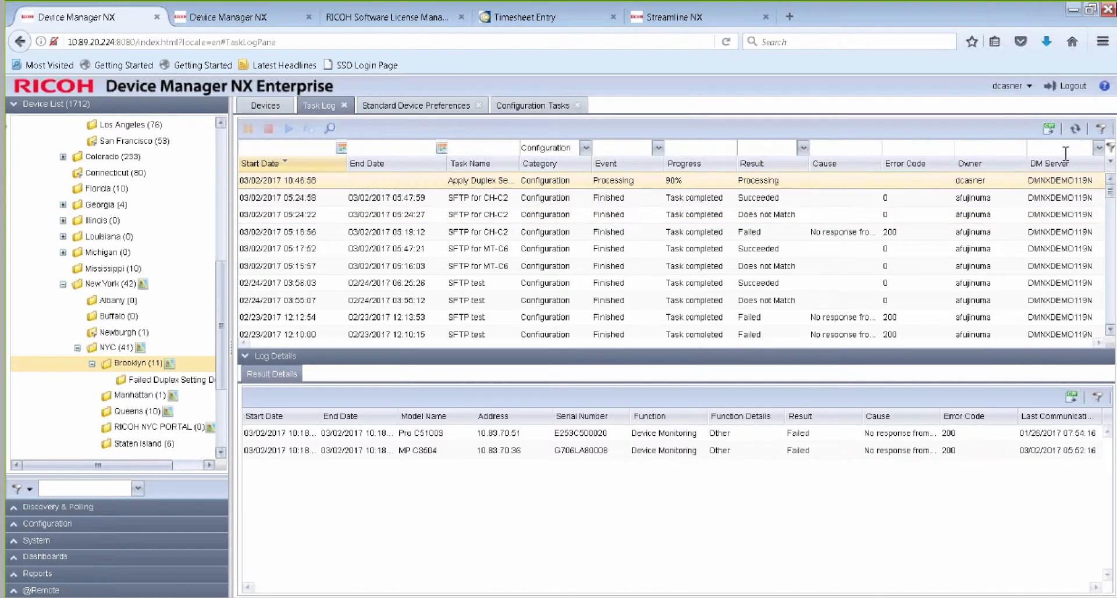
left_click(1076, 129)
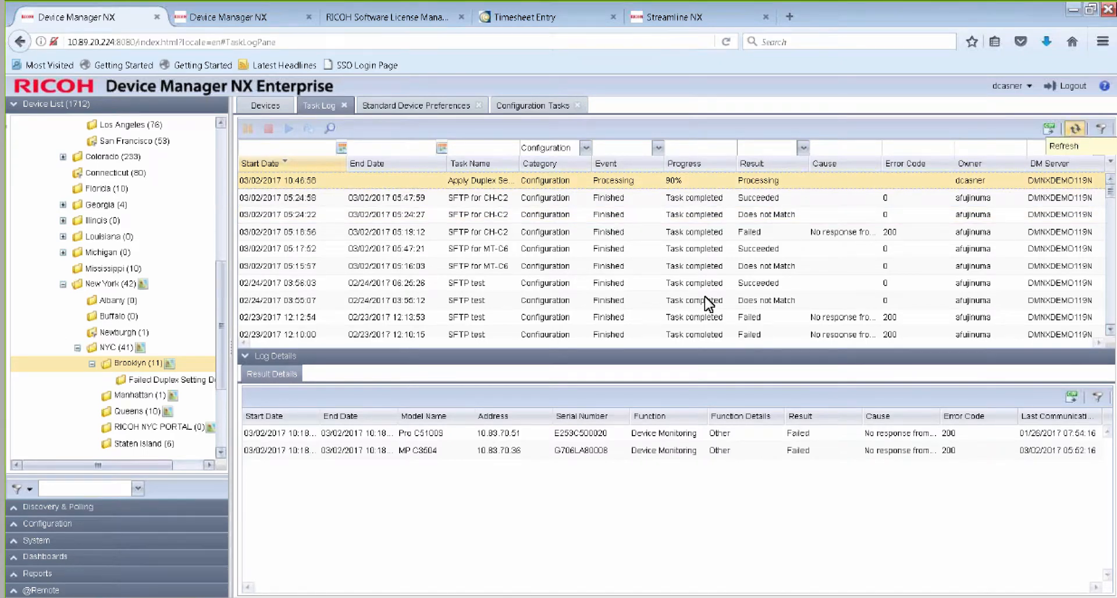
Export the result details of the Apply Duplex Setting log entry as a CSV file and open it in Microsoft Excel.
left_click(488, 184)
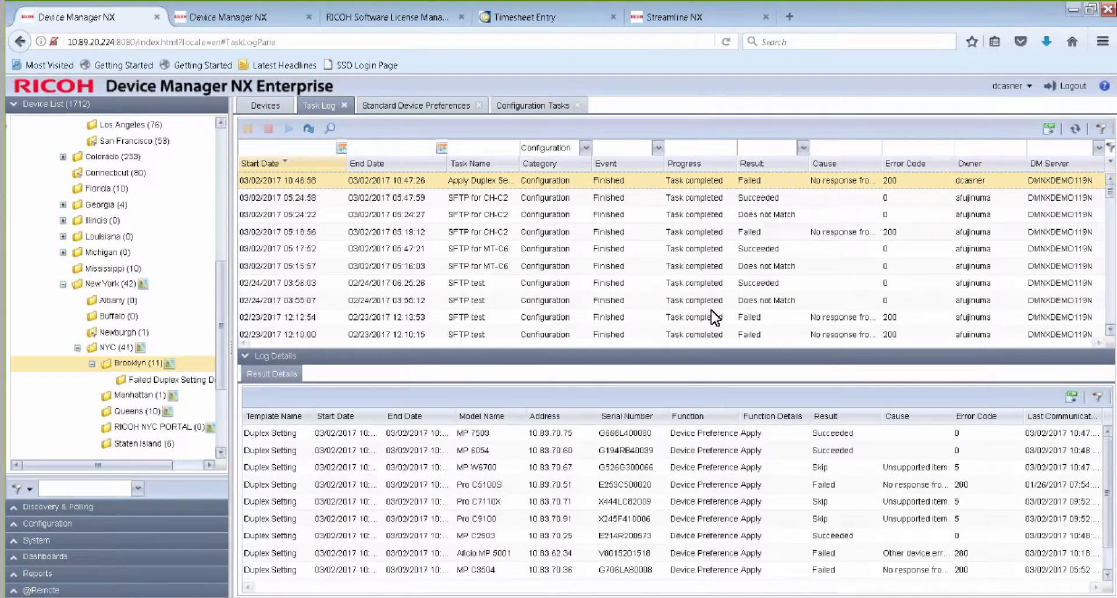
left_click_drag(706, 357, 703, 234)
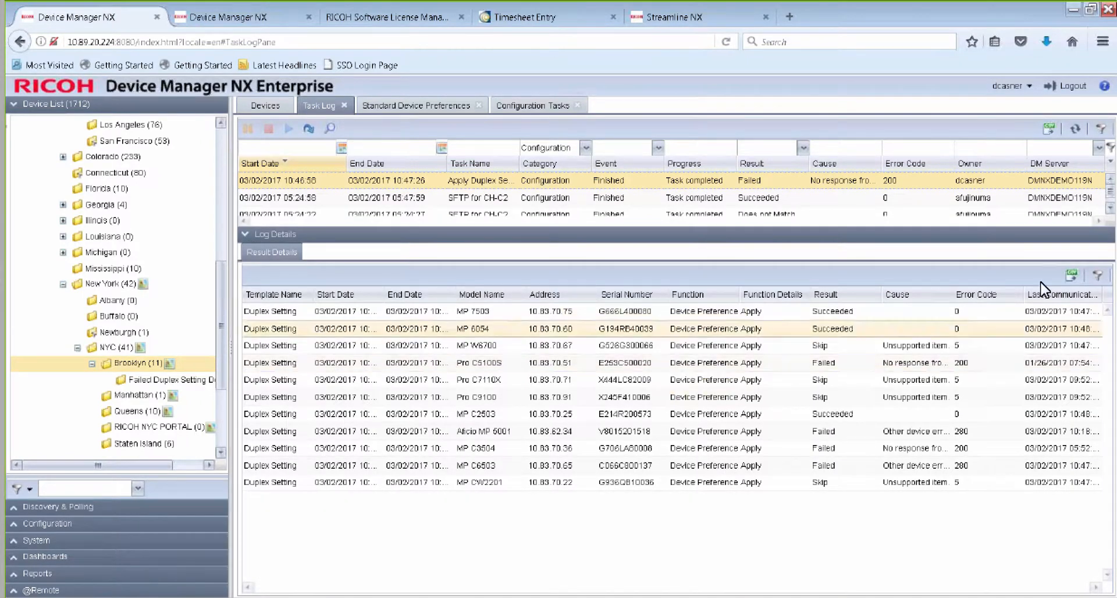
left_click(1071, 277)
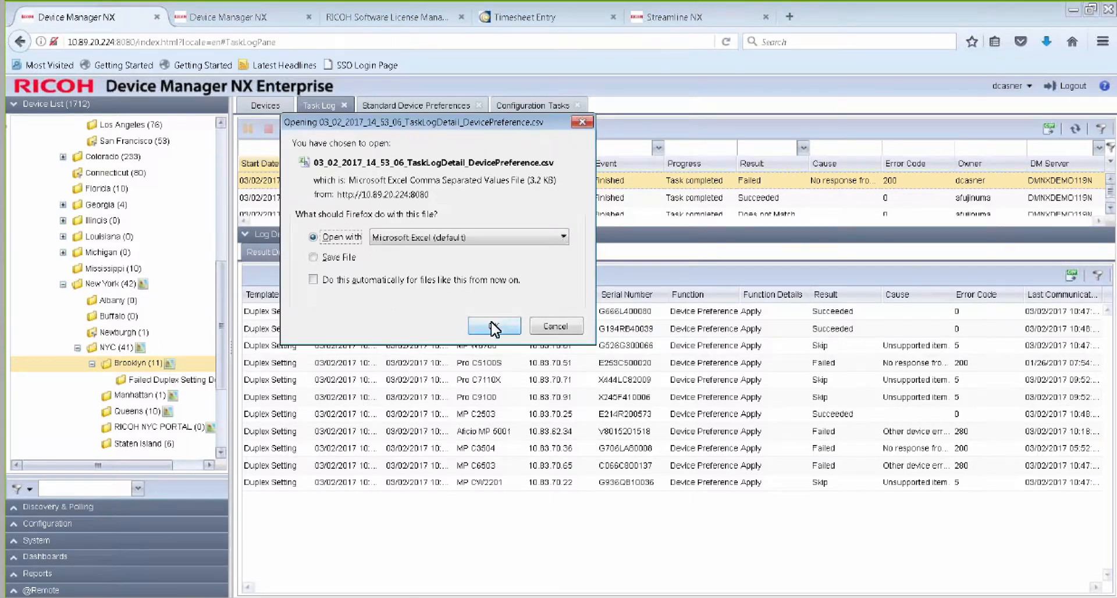
left_click(491, 326)
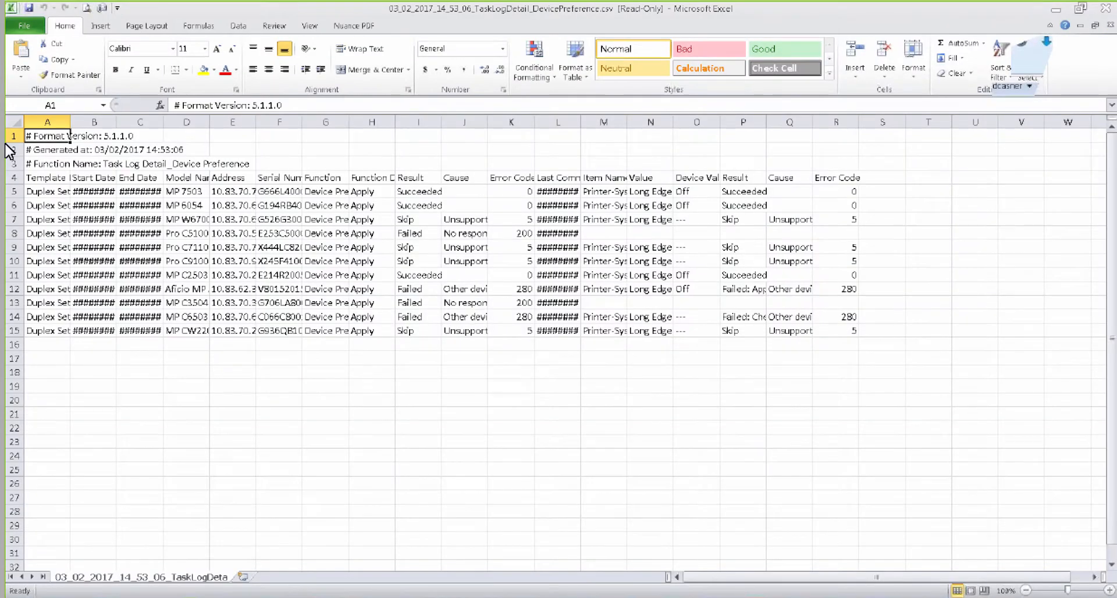
Widen all columns of the exported sheet to one uniform width that makes the device details readable.
left_click(15, 121)
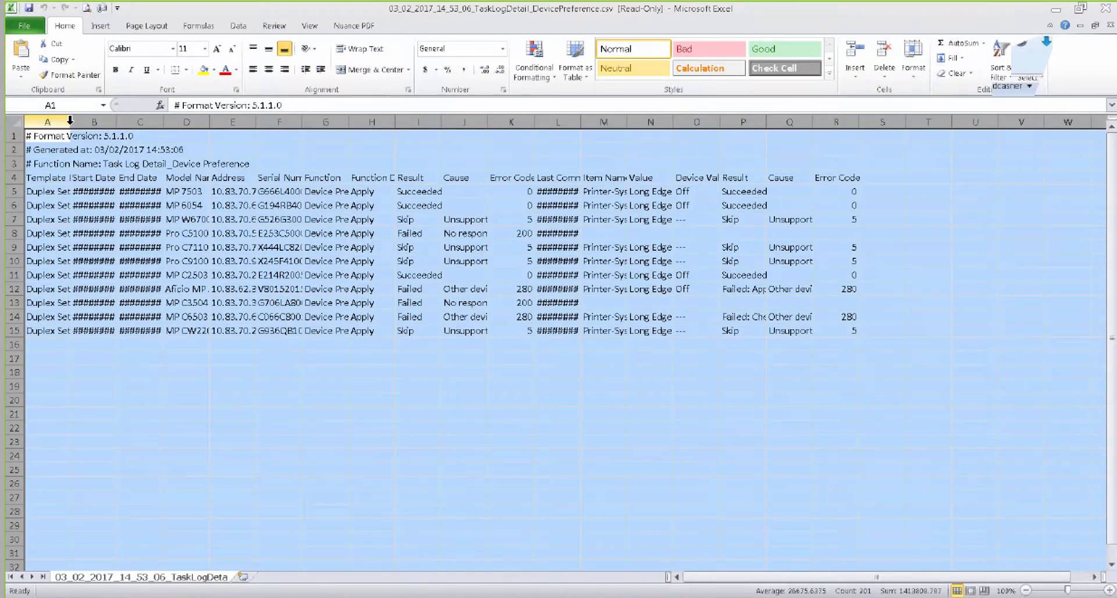
double_click(70, 122)
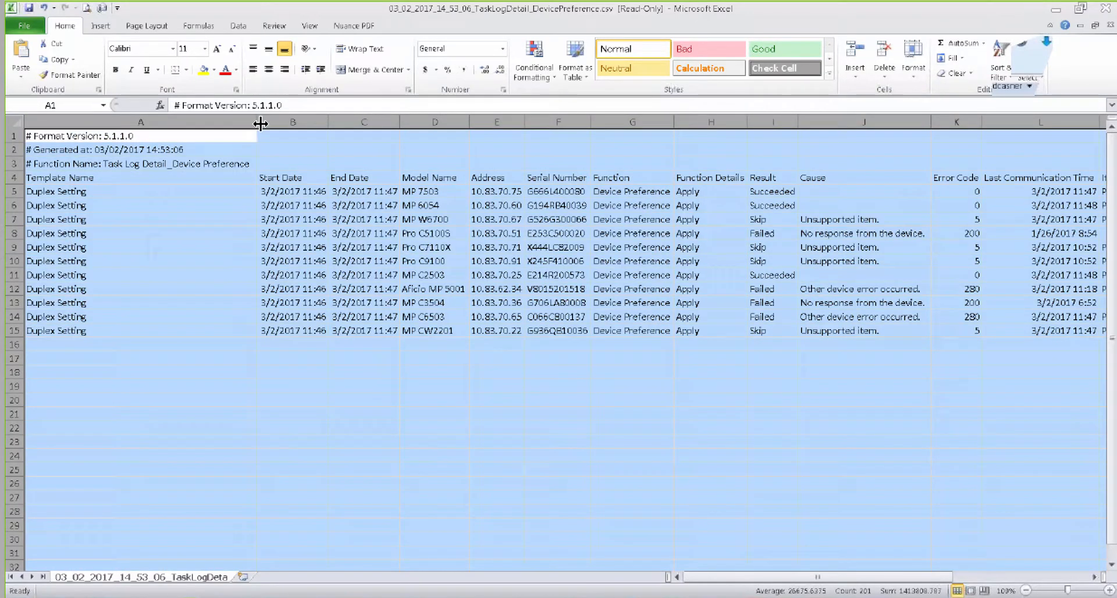
left_click_drag(260, 123, 127, 124)
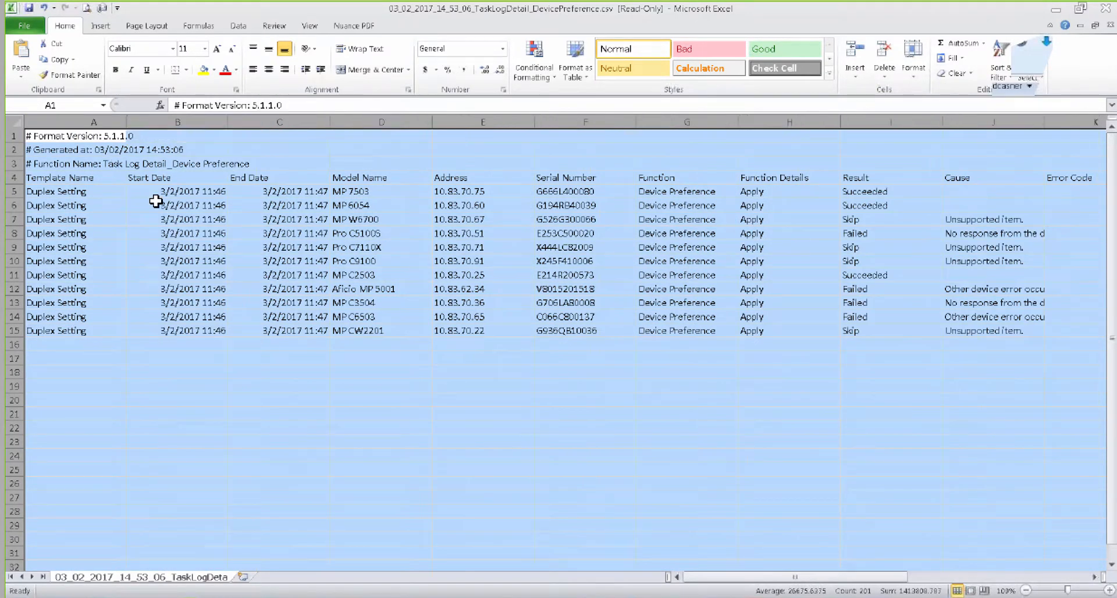
Filter the sheet's Result column to show only the Failed and Skip rows.
left_click(248, 26)
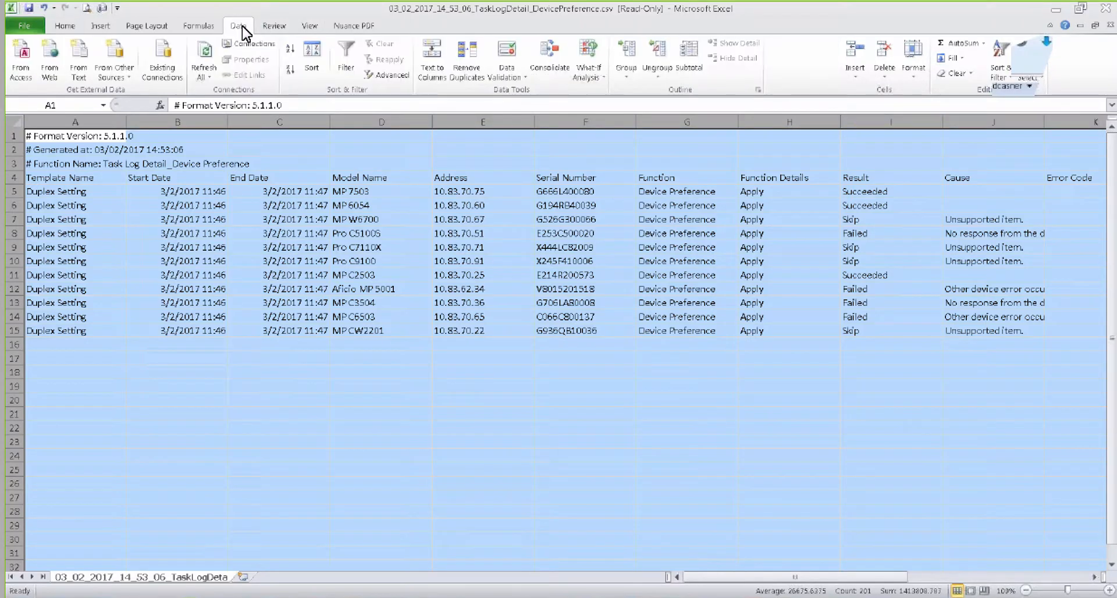
left_click(347, 56)
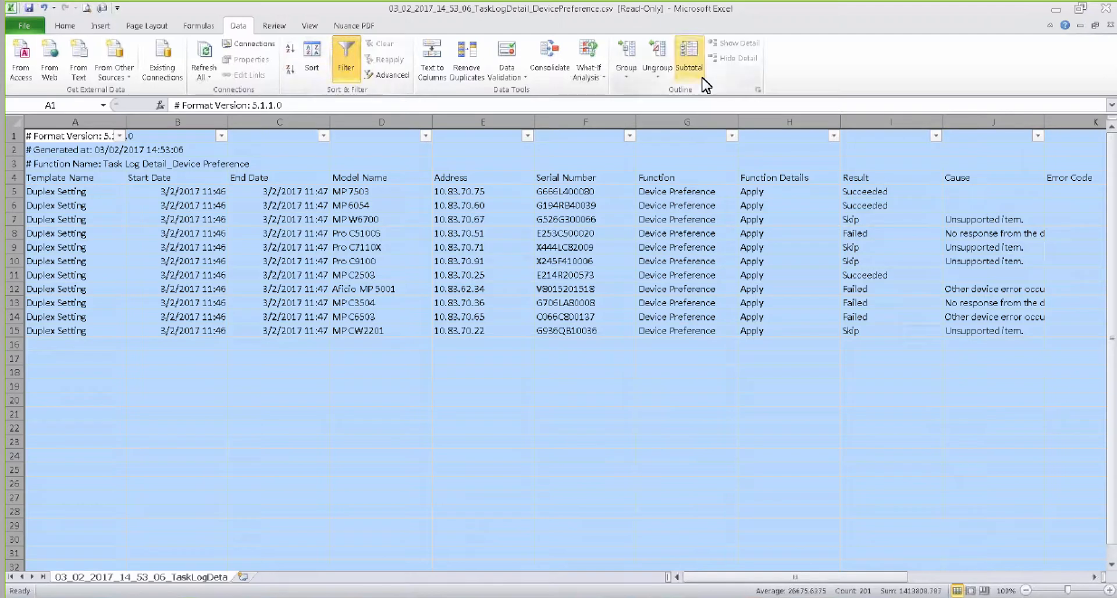
left_click(936, 138)
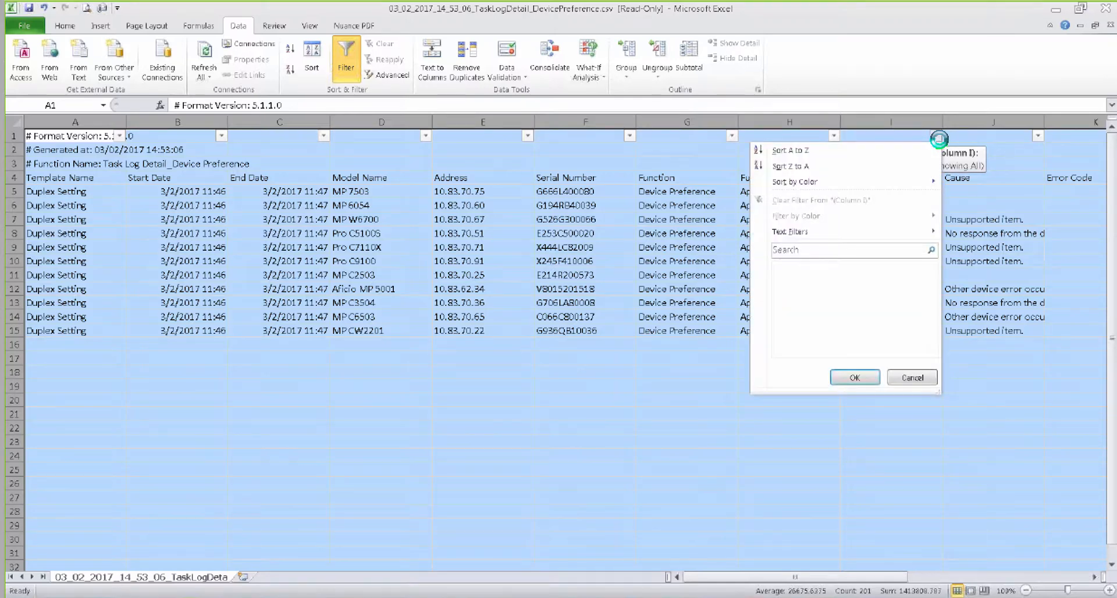
left_click(789, 267)
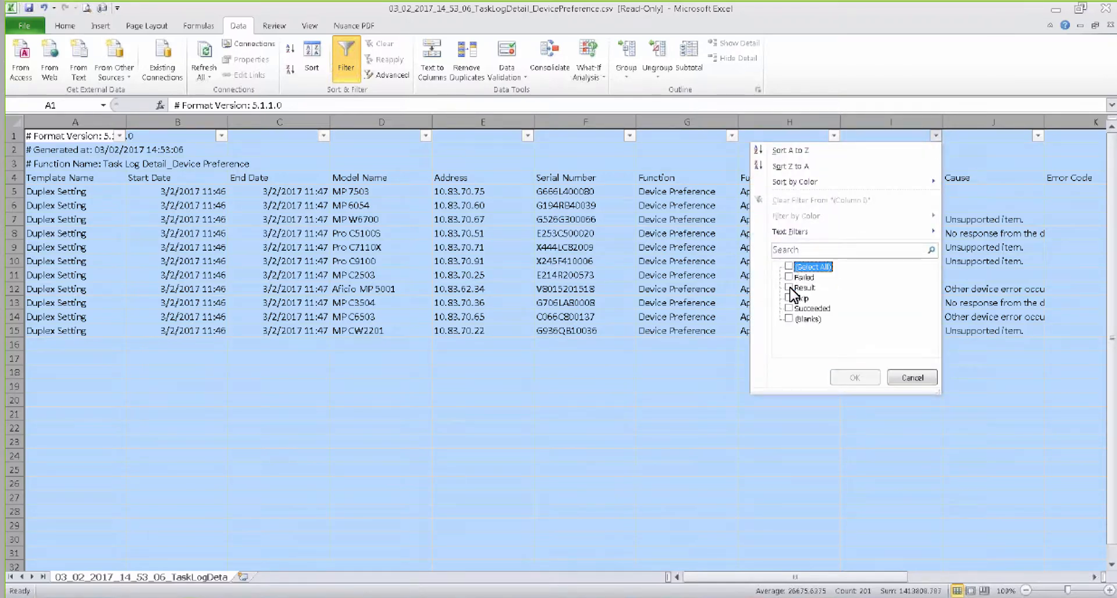
left_click(789, 278)
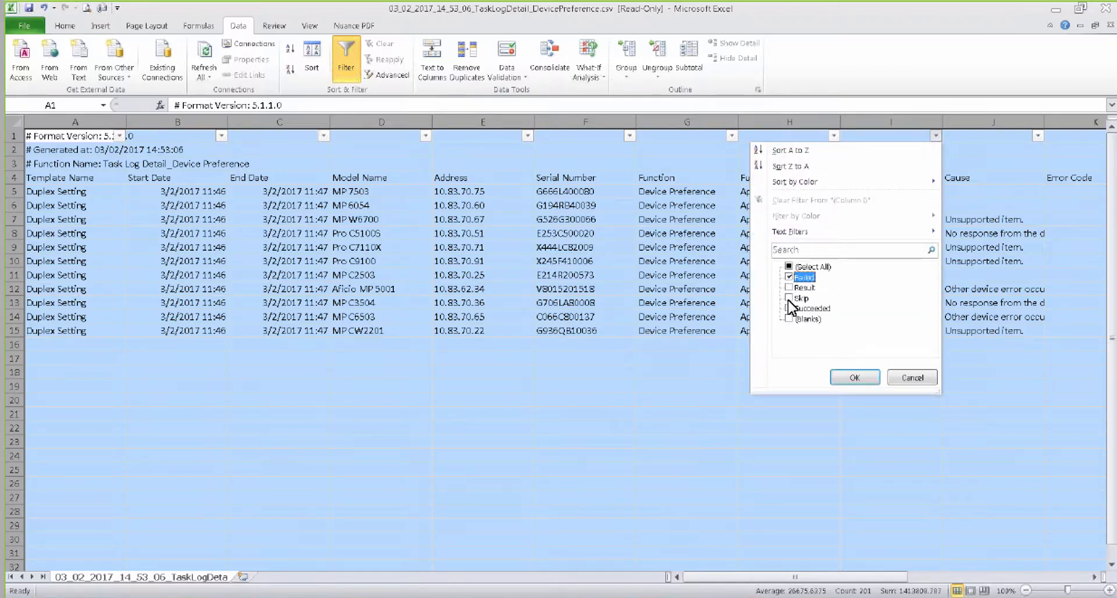
left_click(789, 298)
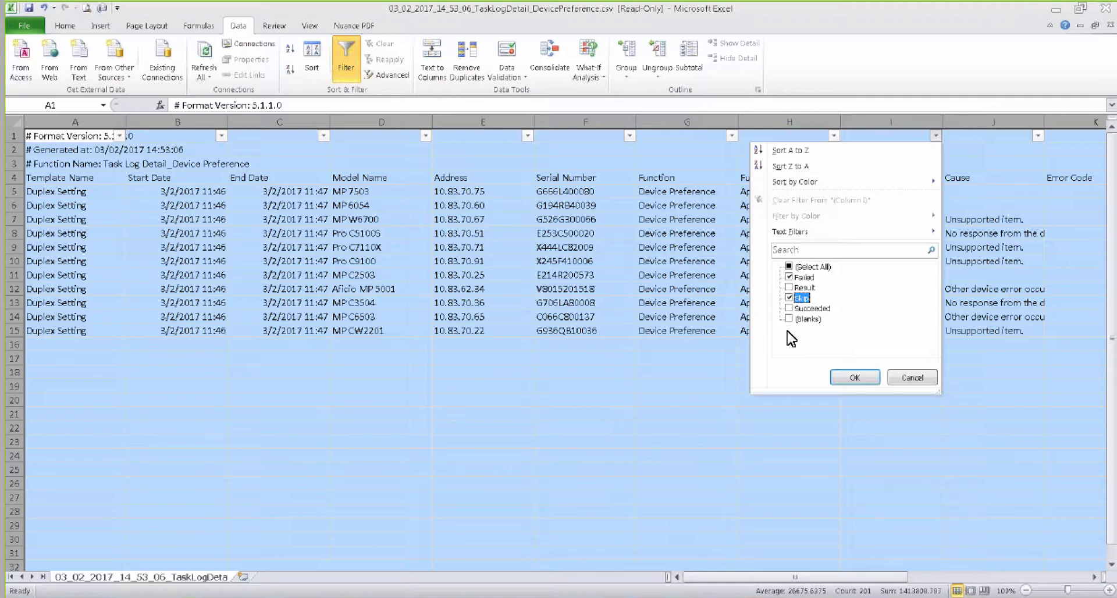
left_click(854, 377)
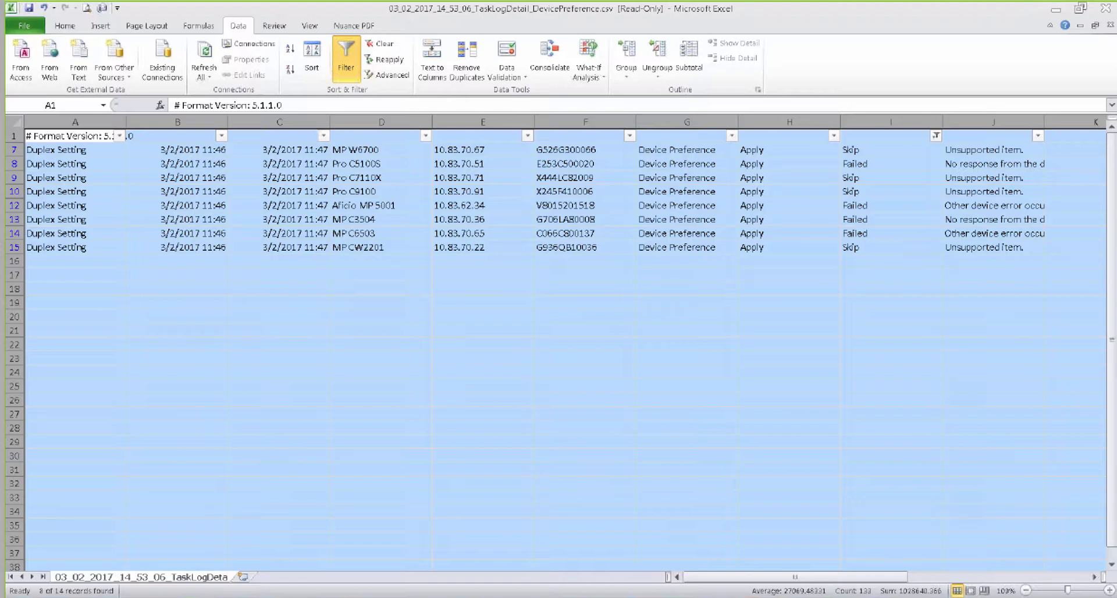
Switch back to Device Manager NX and add the MP W6700 from the device list to the Failed Duplex Setting Device group.
left_click(511, 582)
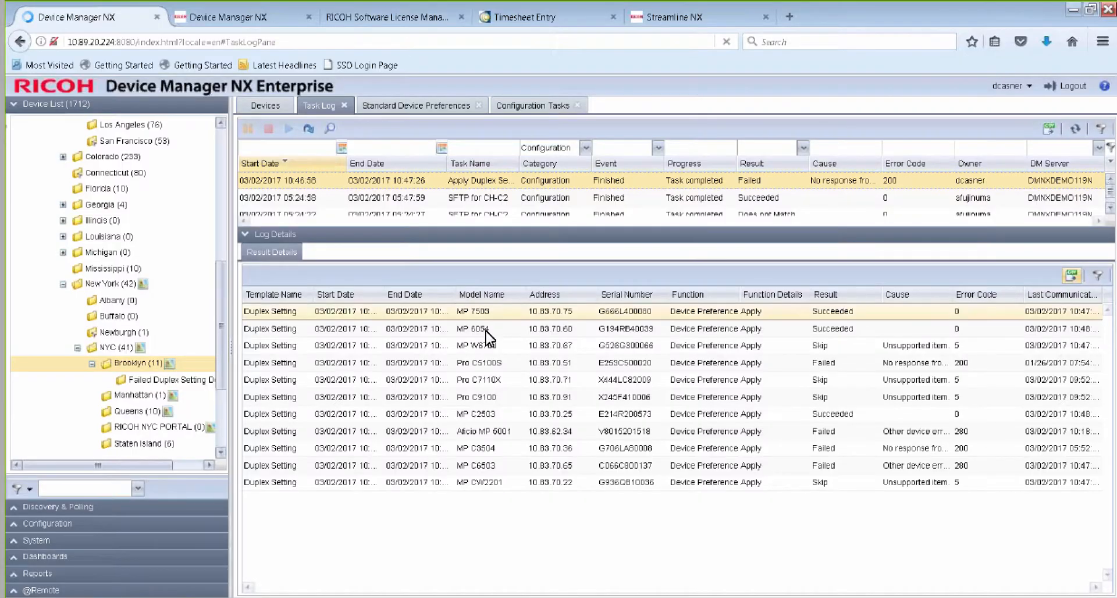
left_click_drag(524, 244, 531, 455)
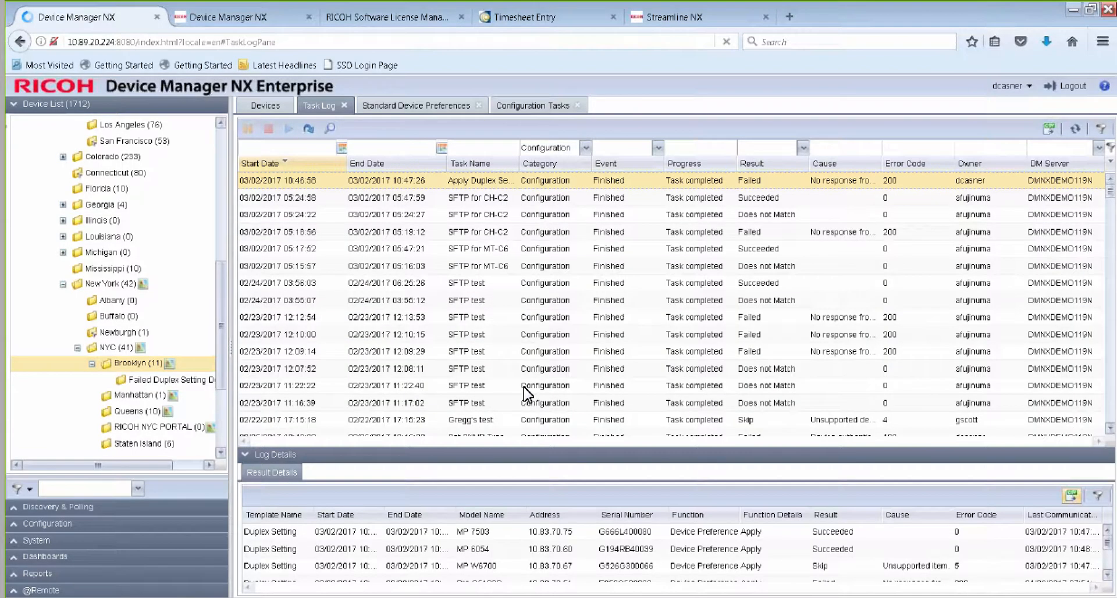
left_click(251, 107)
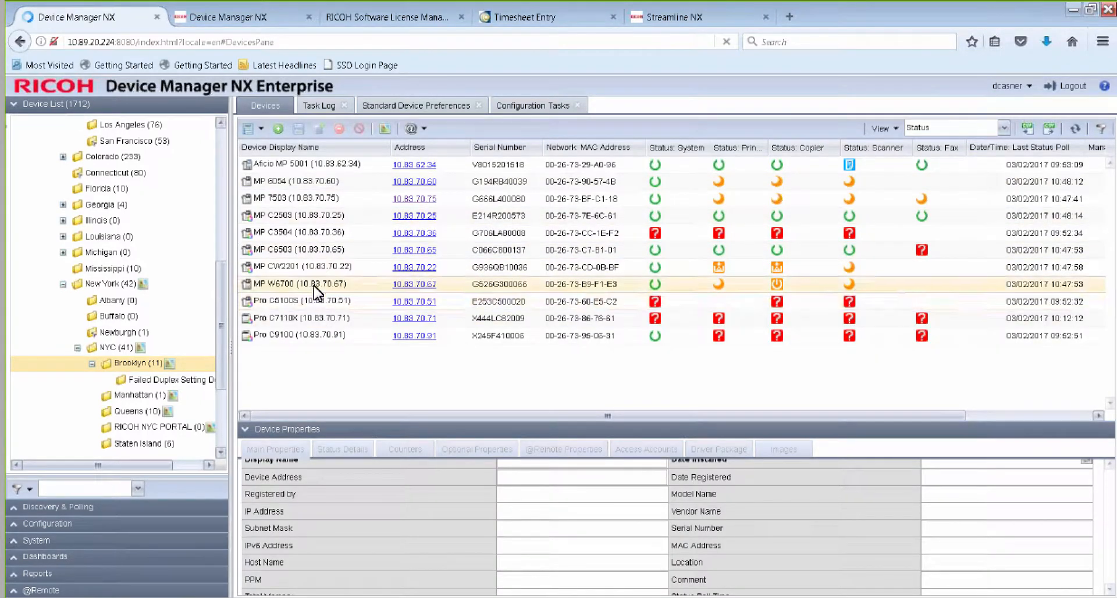
left_click_drag(313, 284, 167, 393)
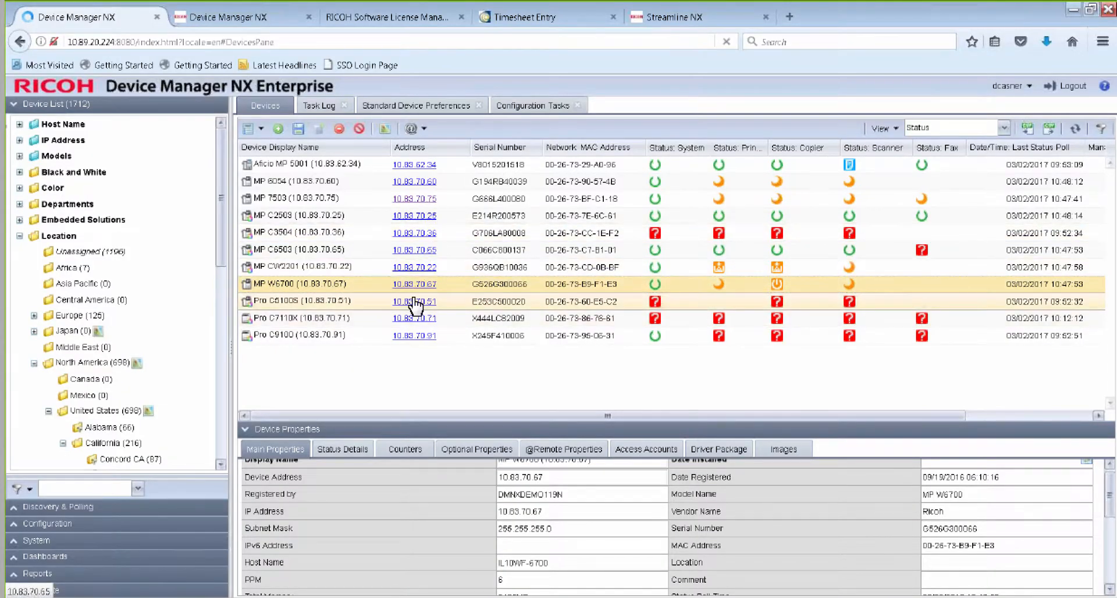
Add the Pro C5100S, Pro C7110X and Pro C9100 to the Failed Duplex Setting Device group under Brooklyn.
left_click(349, 304)
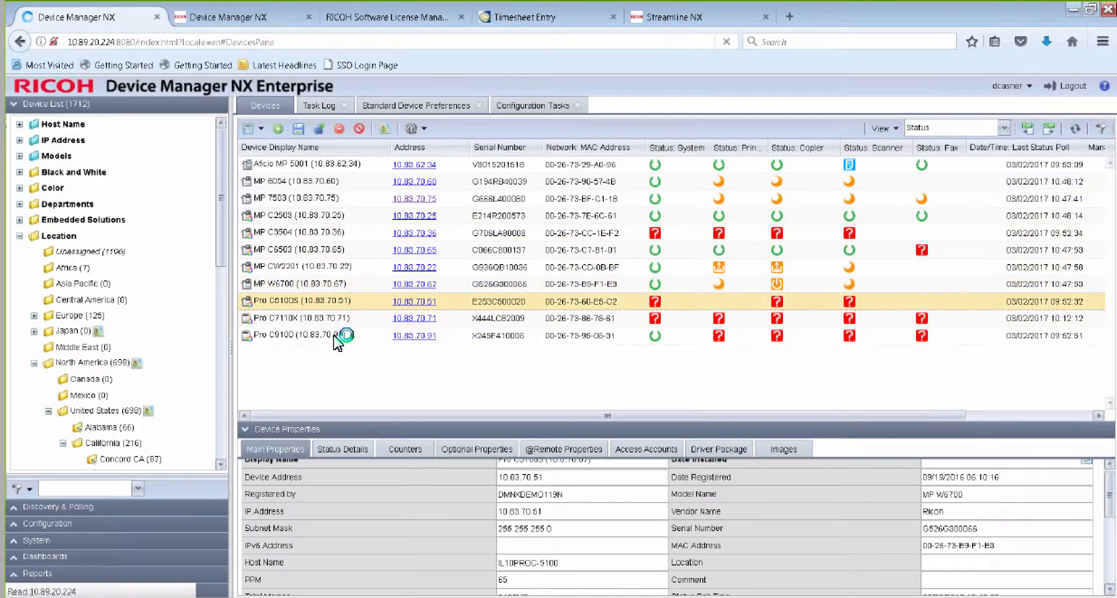
left_click(337, 336)
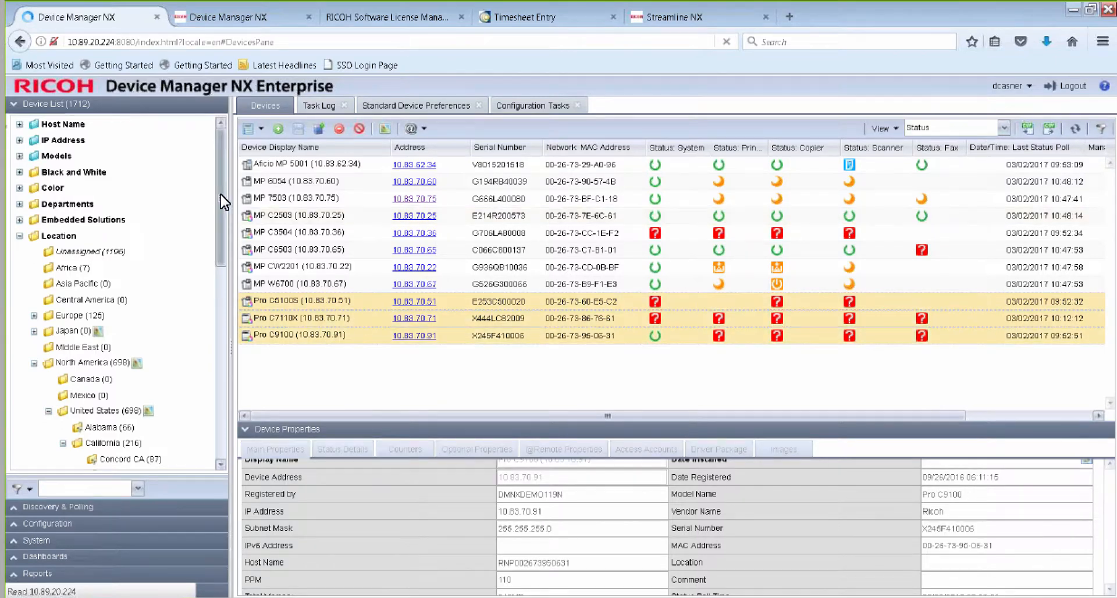
left_click_drag(221, 200, 217, 325)
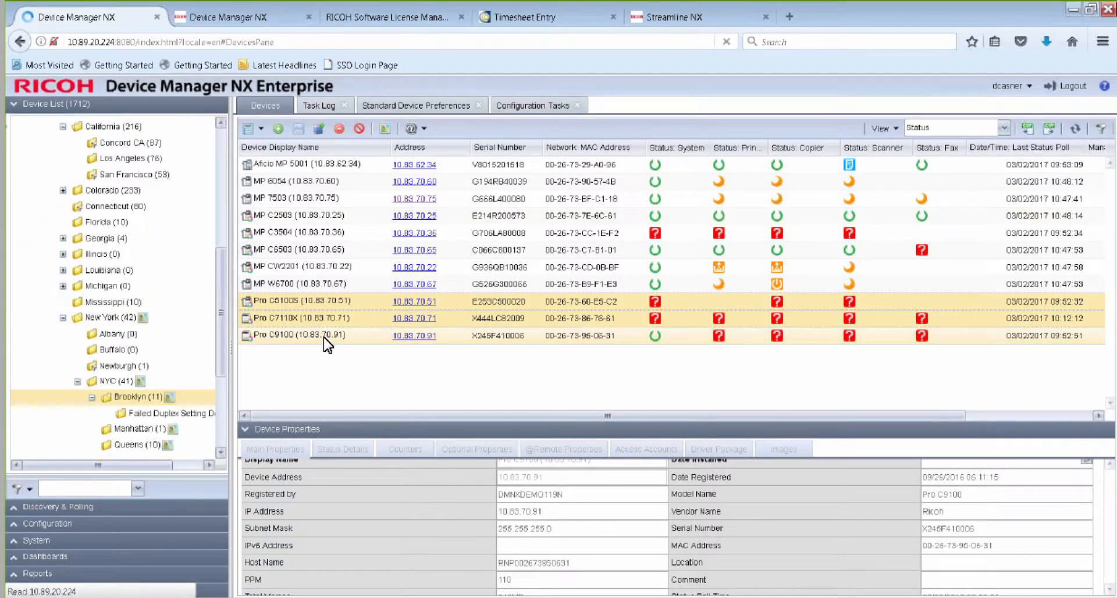
left_click_drag(318, 317, 184, 413)
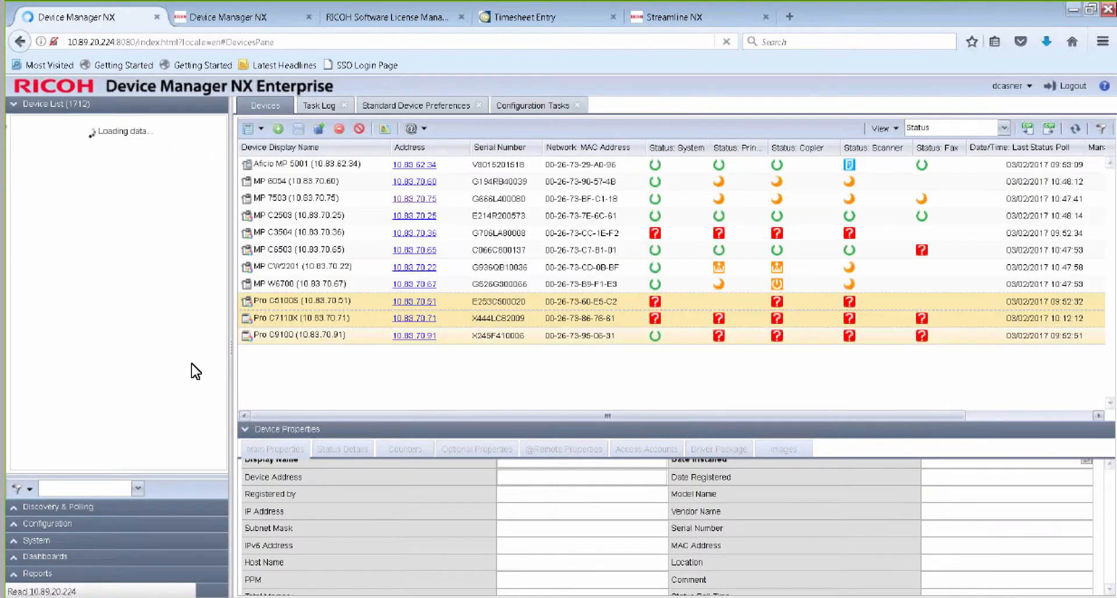
Check the filtered Excel list, then add the MP C3504, MP C6503 and MP CW2201 to the Failed Duplex Setting Device group.
key("alt+Tab")
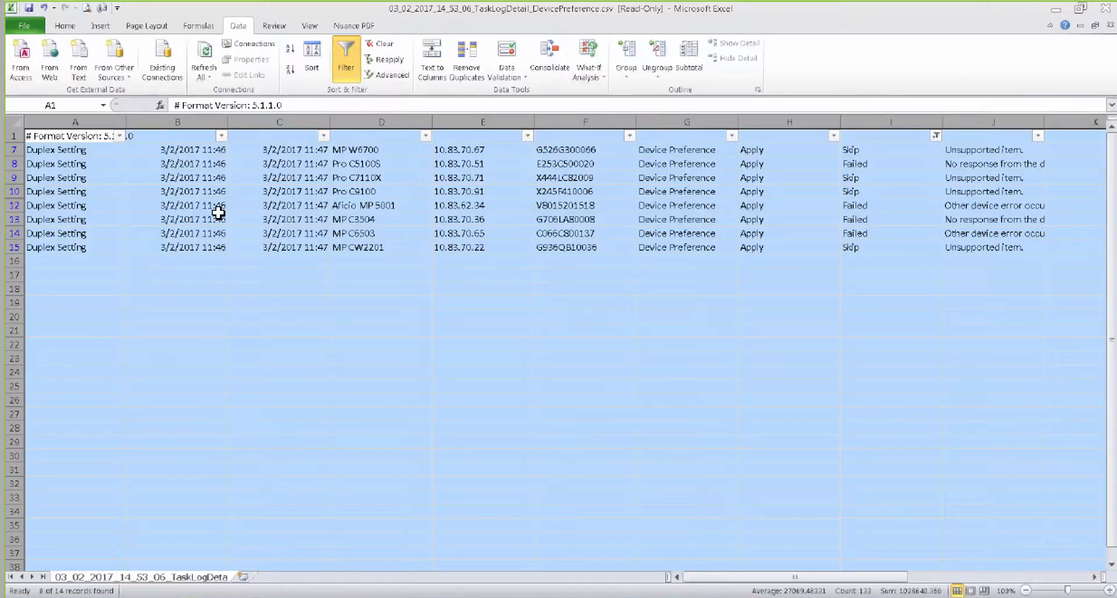
key("alt+Tab")
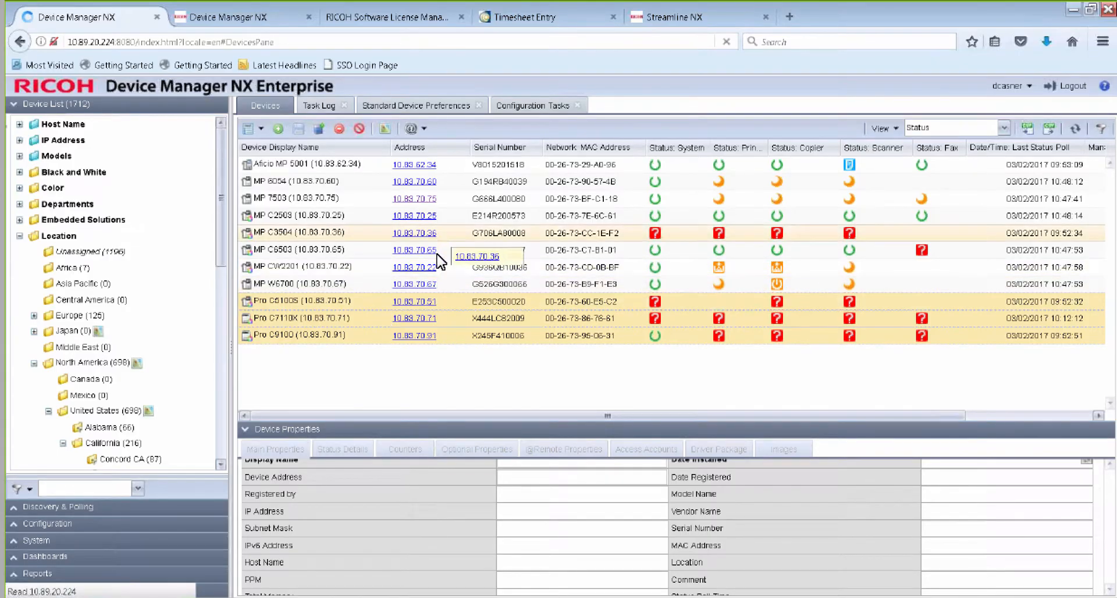
left_click(337, 232)
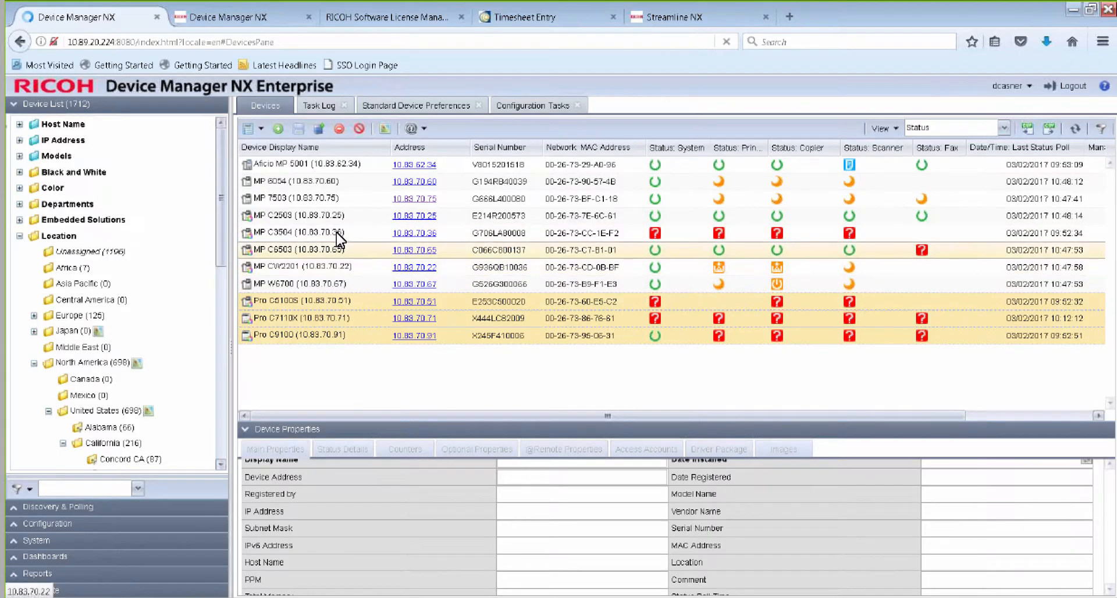
left_click(330, 268, "shift")
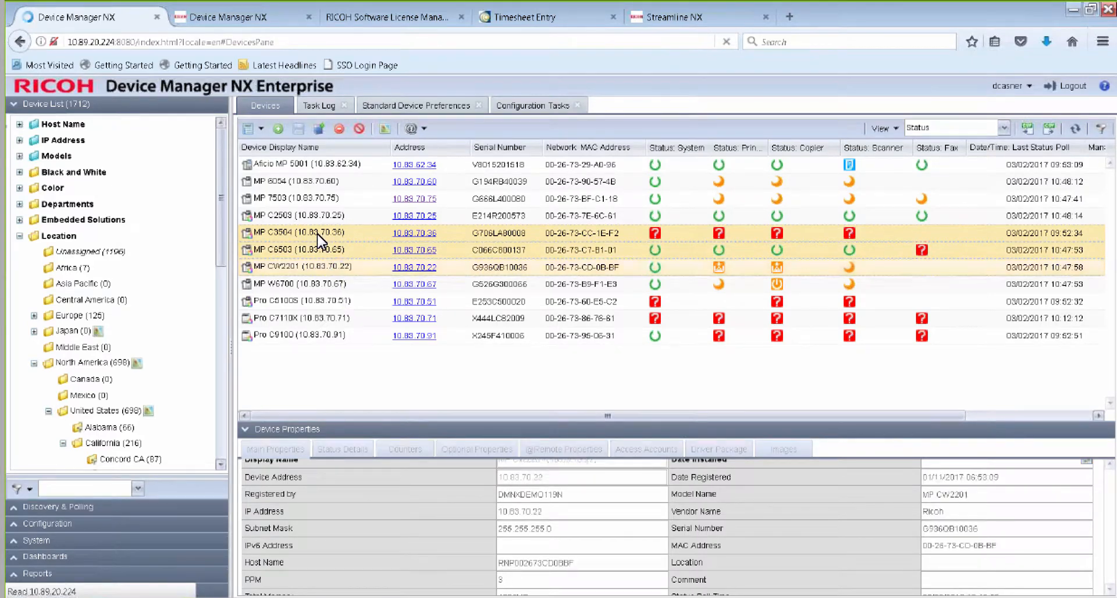
left_click_drag(222, 262, 219, 392)
left_click_drag(345, 236, 178, 358)
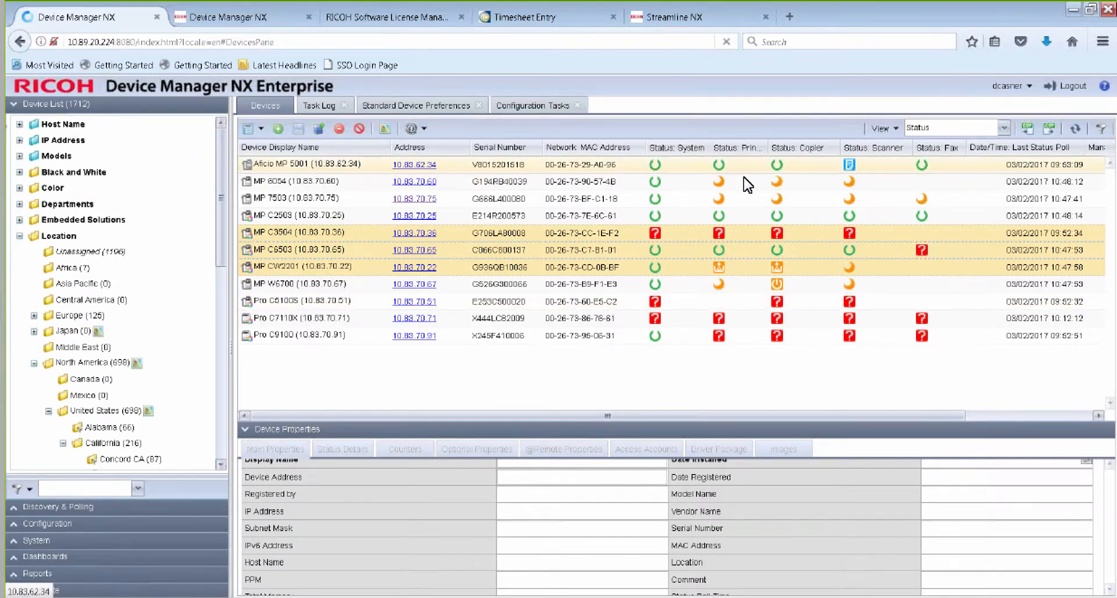
Add the Aficio MP 5001 to the Failed Duplex Setting Device group under Brooklyn.
left_click(336, 168)
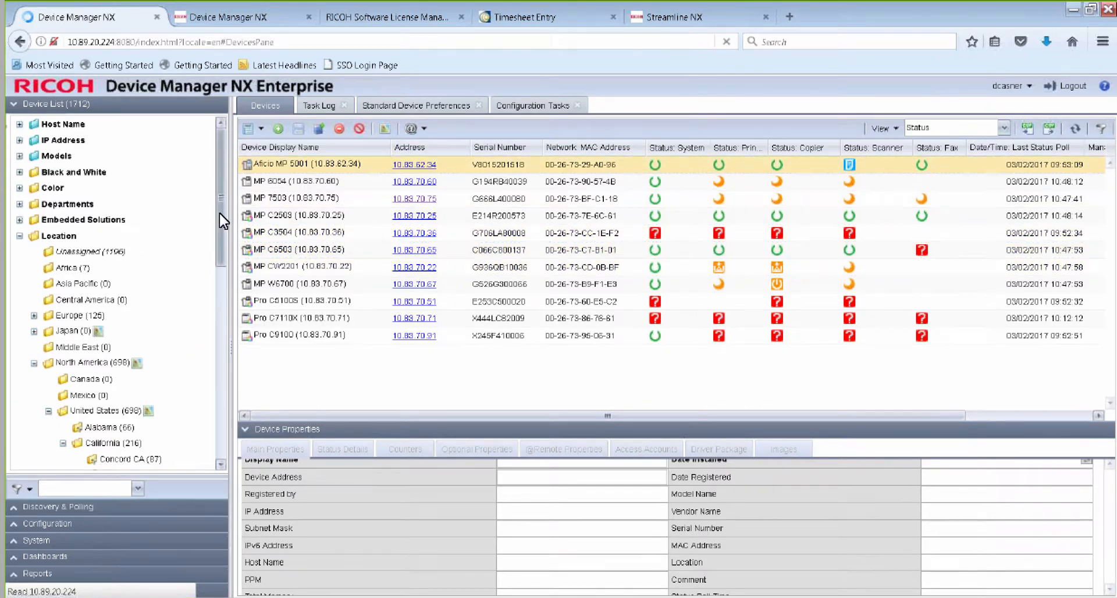
left_click_drag(219, 213, 225, 369)
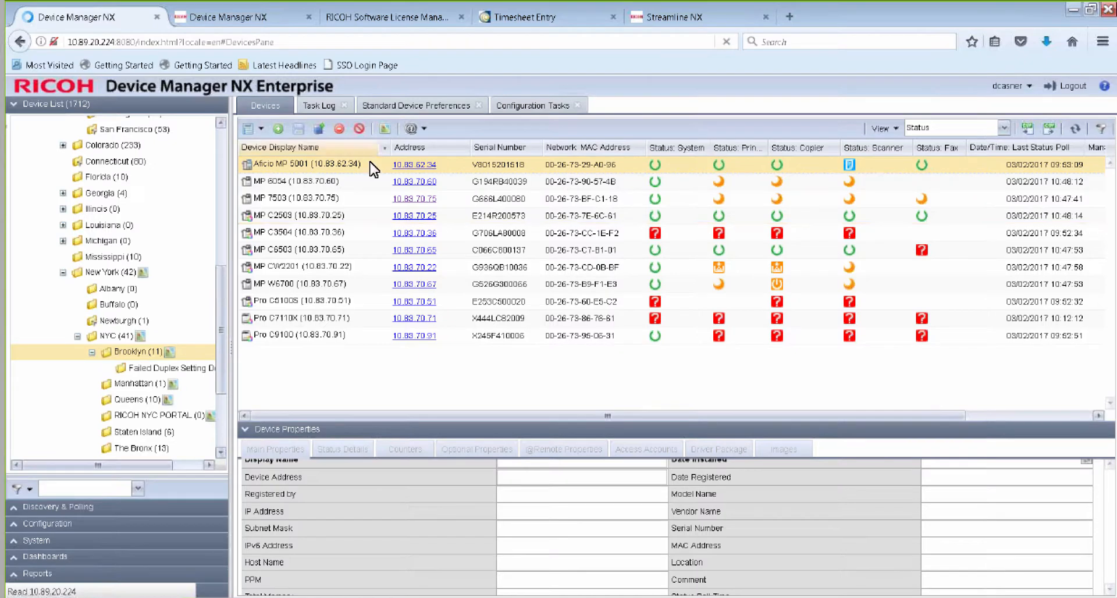
left_click_drag(370, 165, 179, 371)
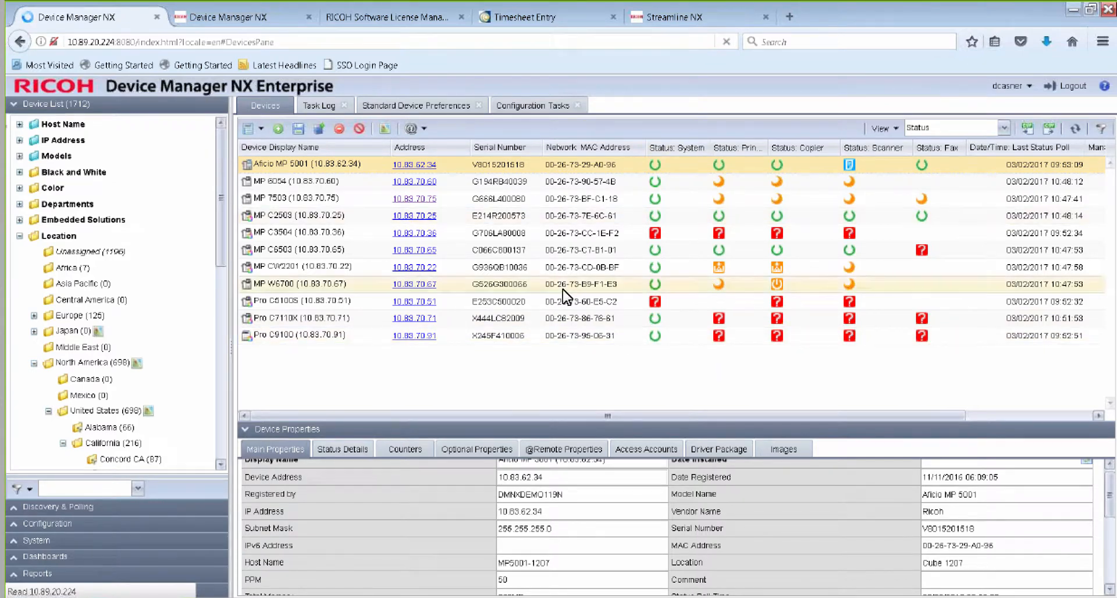
Delete the Brooklyn group from the target devices and groups of the Apply Duplex Setting configuration task.
left_click(526, 106)
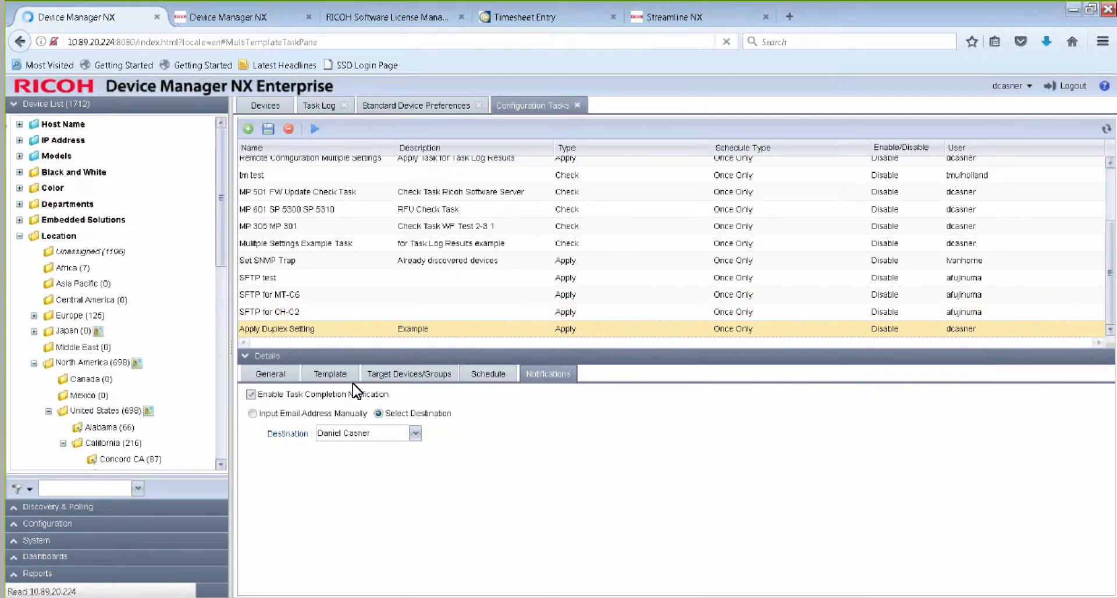
left_click(389, 377)
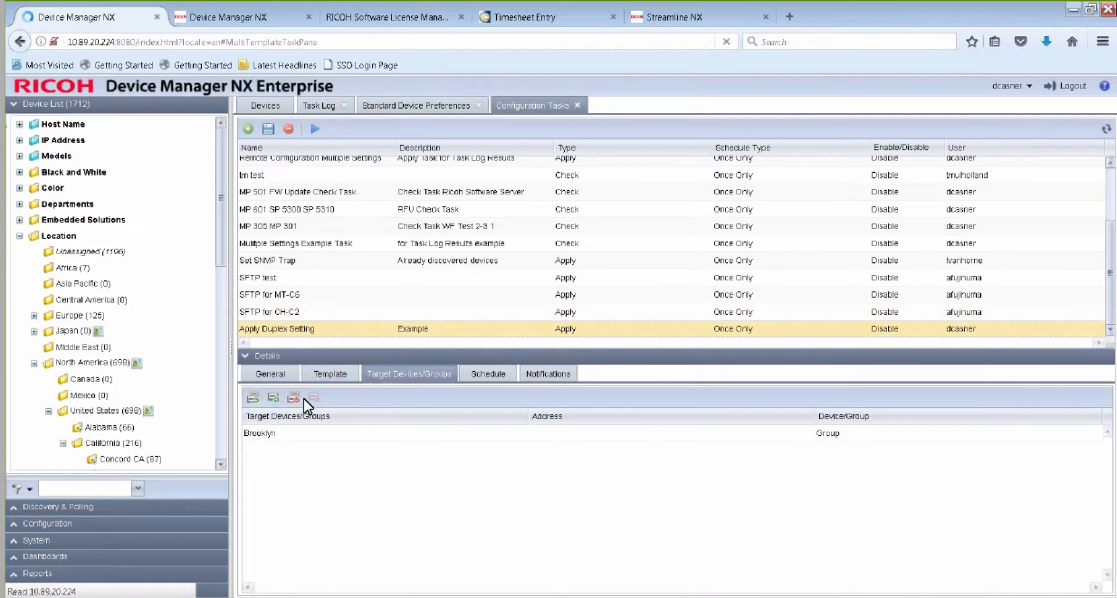
left_click(282, 434)
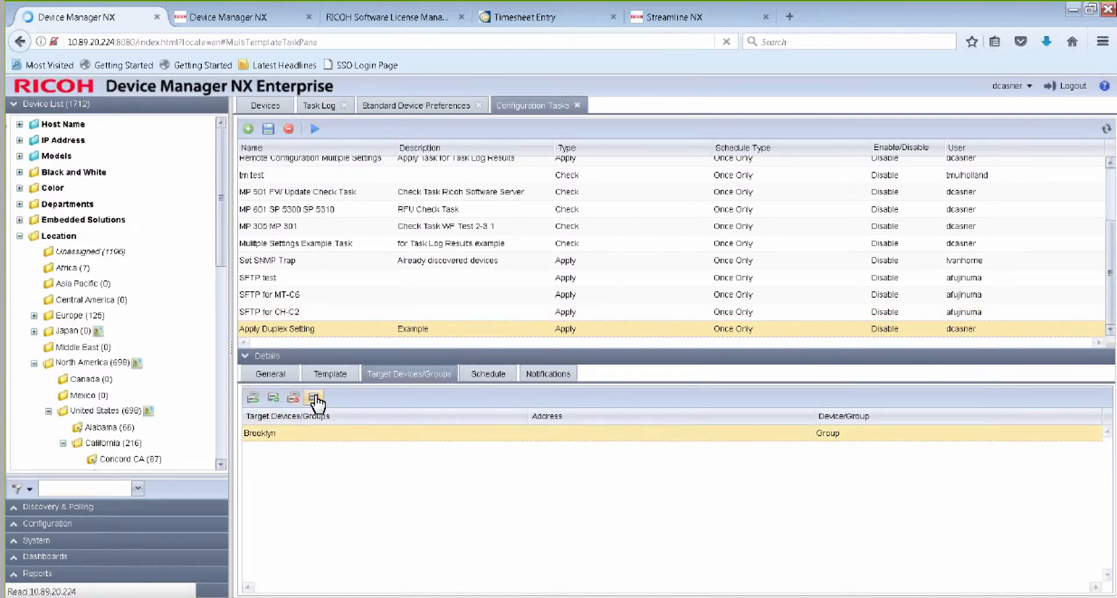
left_click(314, 398)
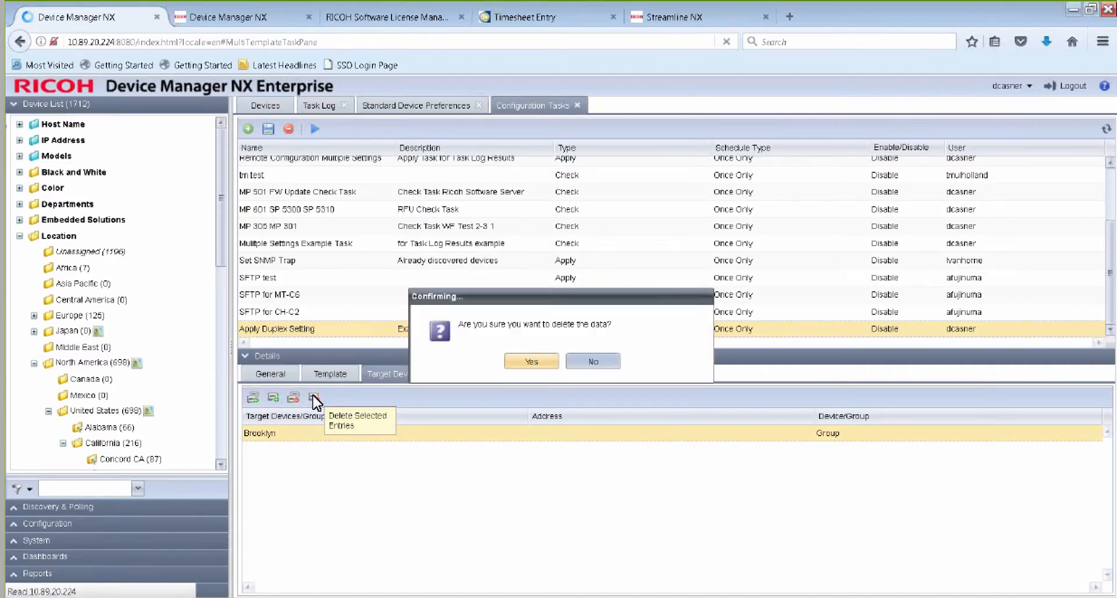
left_click(513, 363)
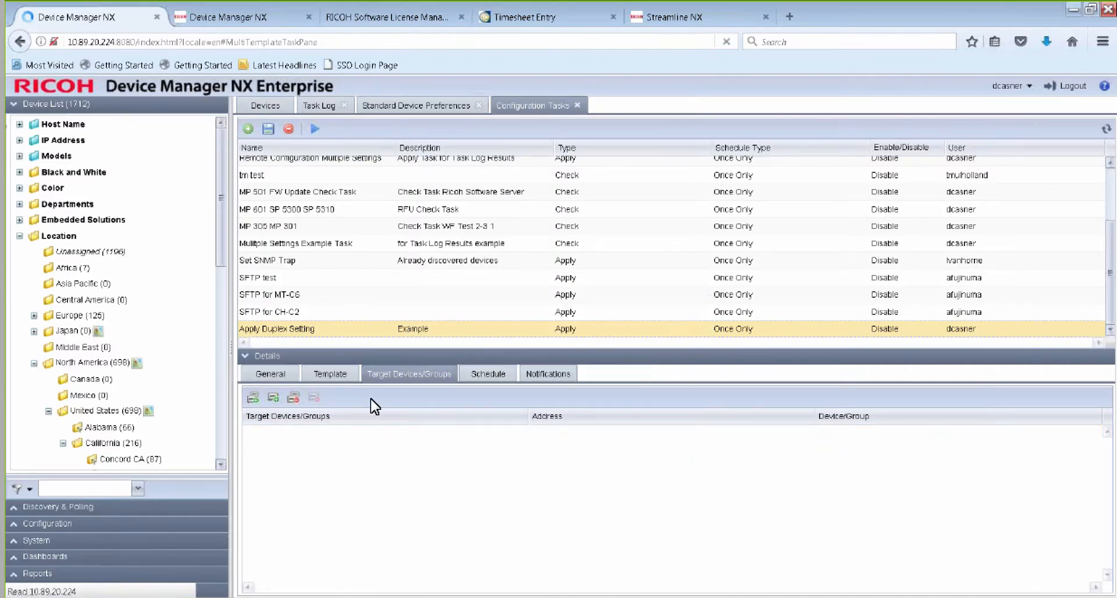
Start adding a target group to the Apply Duplex Setting task and expand Location through North America, United States, New York and NYC to Brooklyn.
left_click(254, 398)
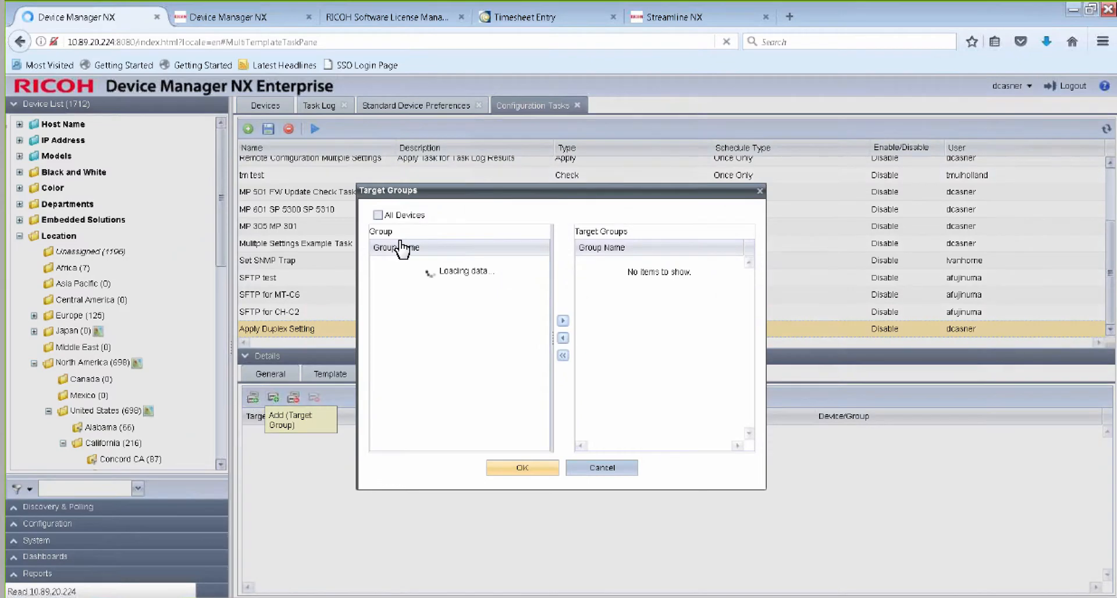
left_click(379, 375)
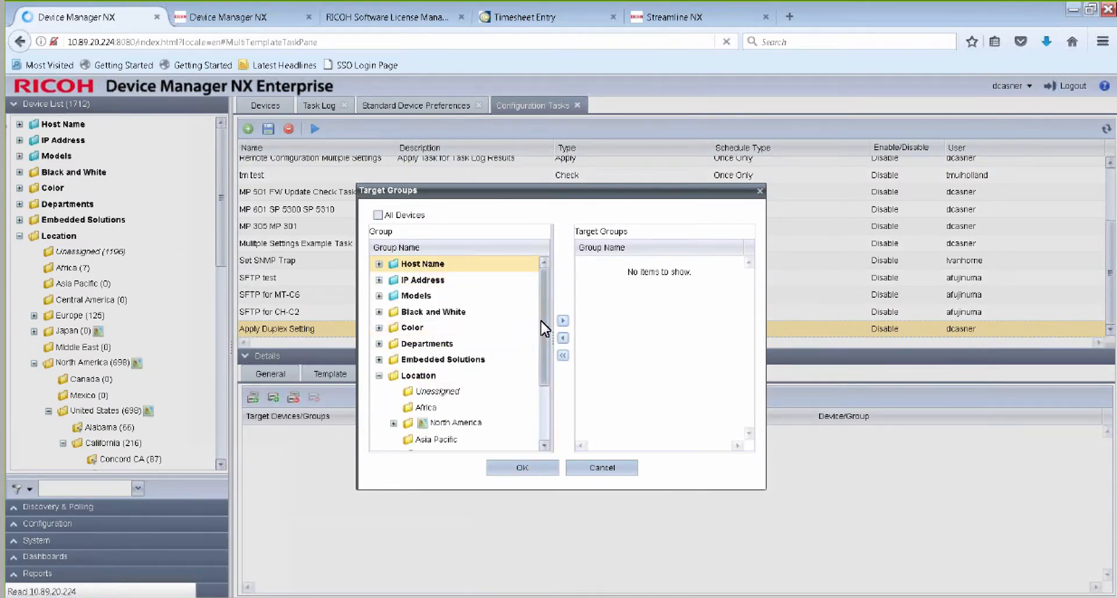
left_click_drag(540, 334, 532, 419)
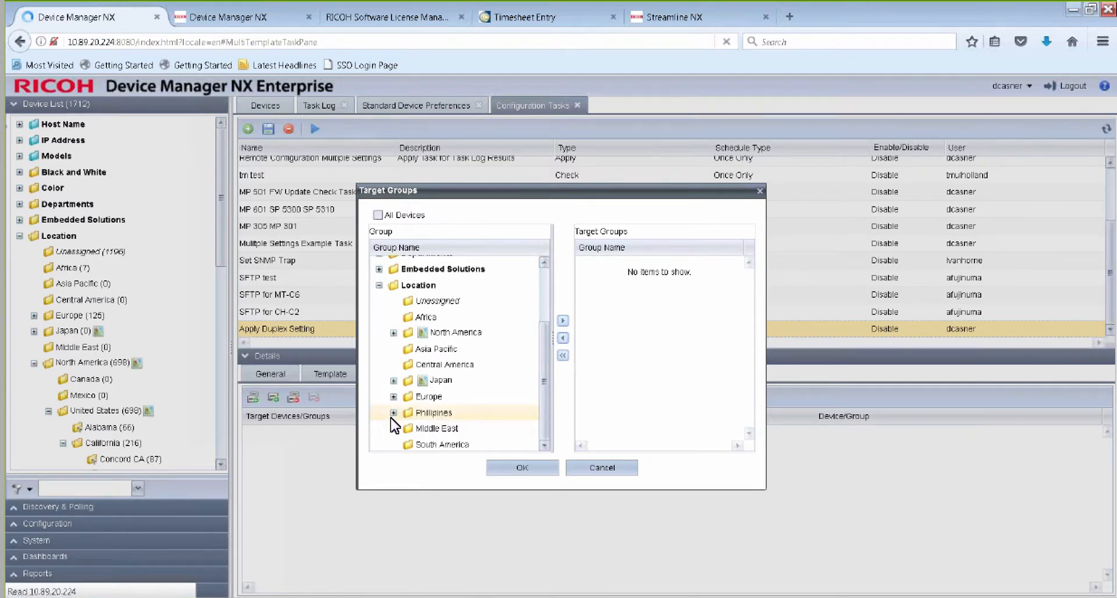
left_click(394, 332)
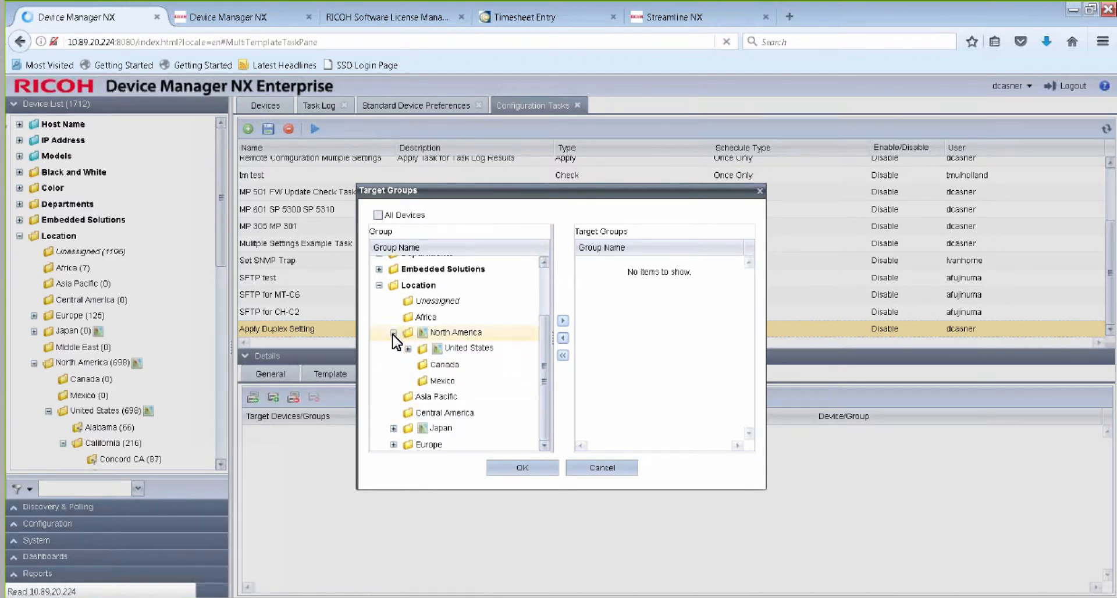
left_click(408, 349)
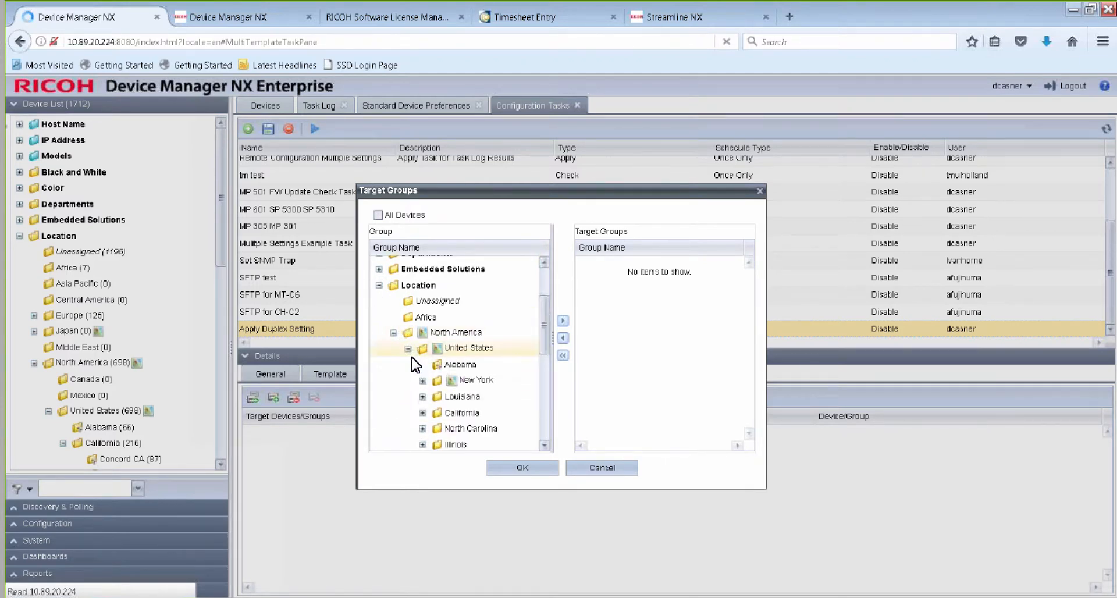
scroll(412, 362, "down", 3)
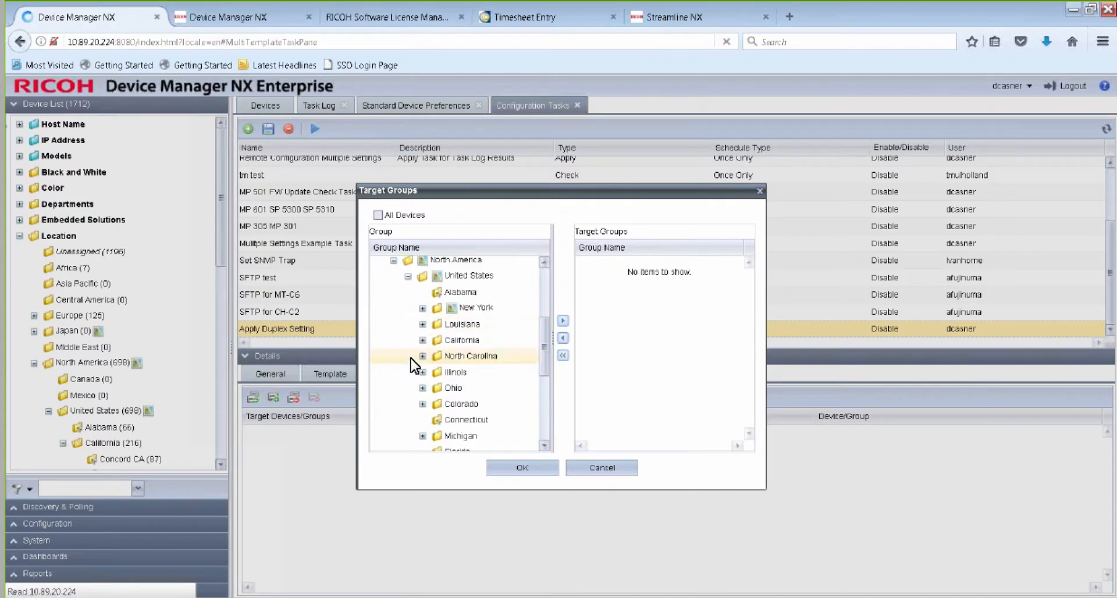
left_click(419, 308)
scroll(416, 303, "down", 2)
scroll(439, 288, "up", 1)
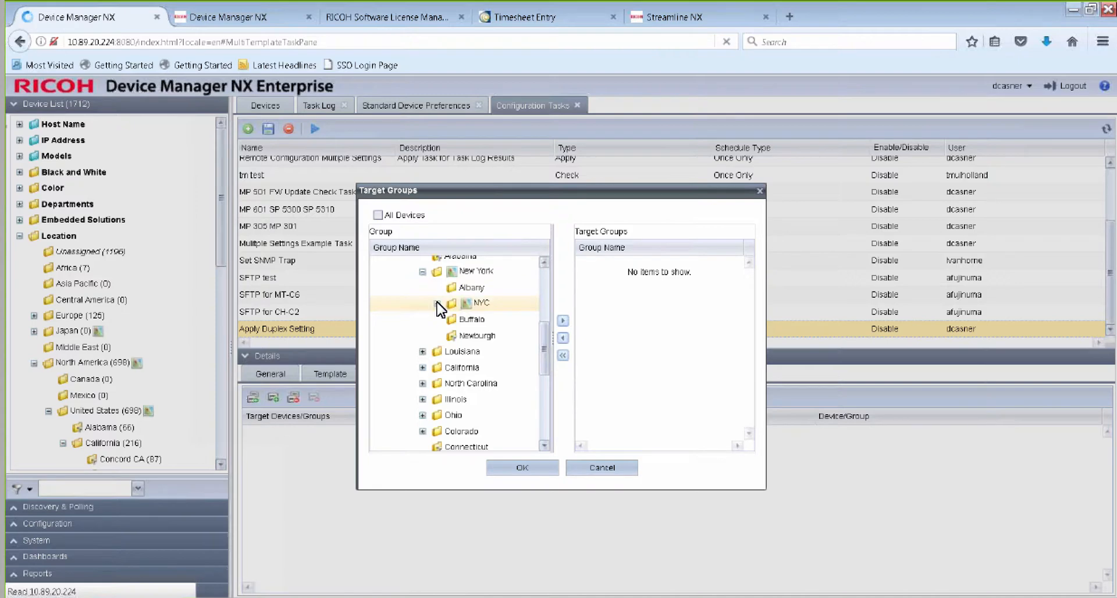
left_click(437, 303)
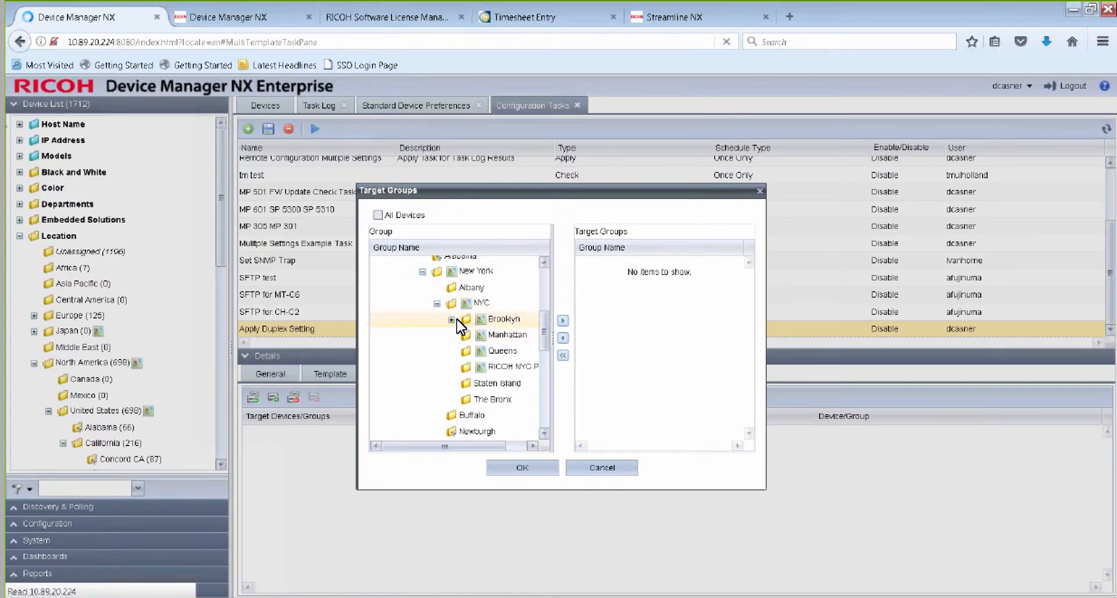
left_click(452, 319)
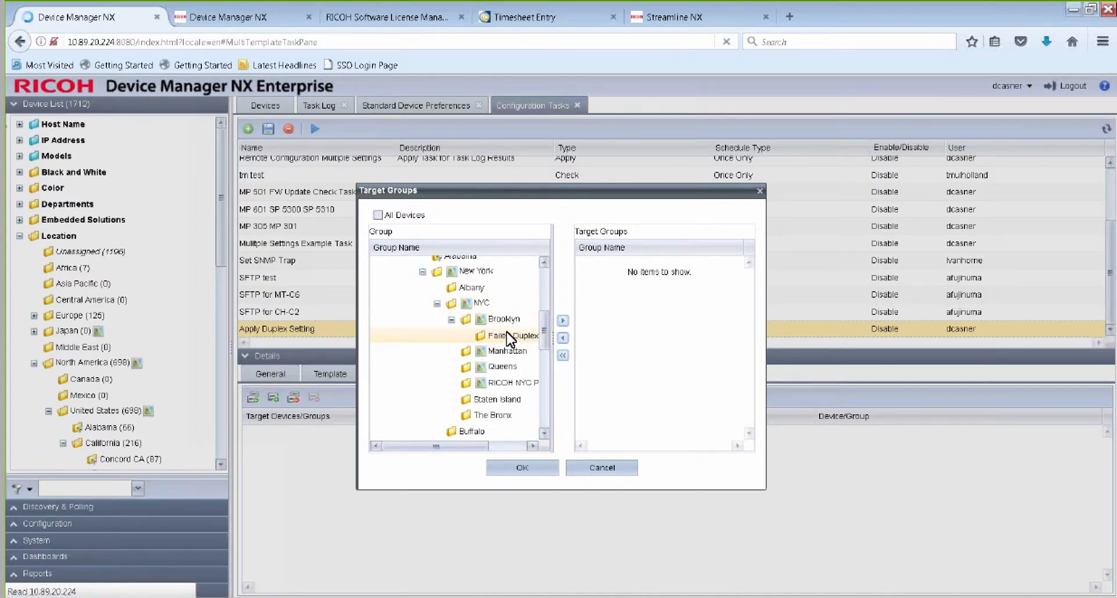
Add the Failed Duplex Setting Devices group as the task's target group and save the configuration task.
left_click(510, 337)
left_click(563, 321)
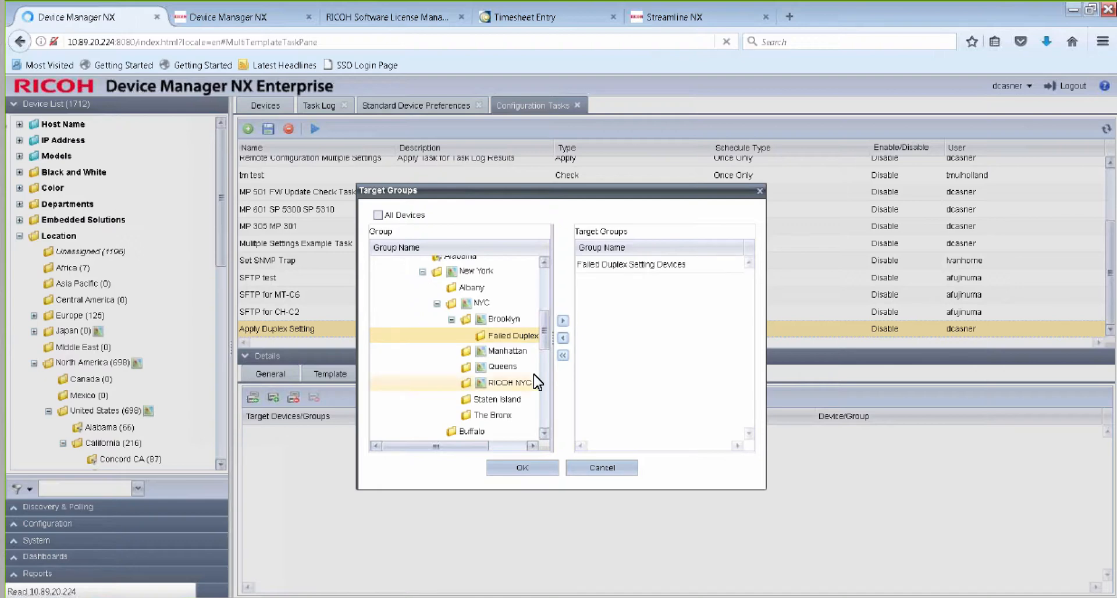
left_click(540, 469)
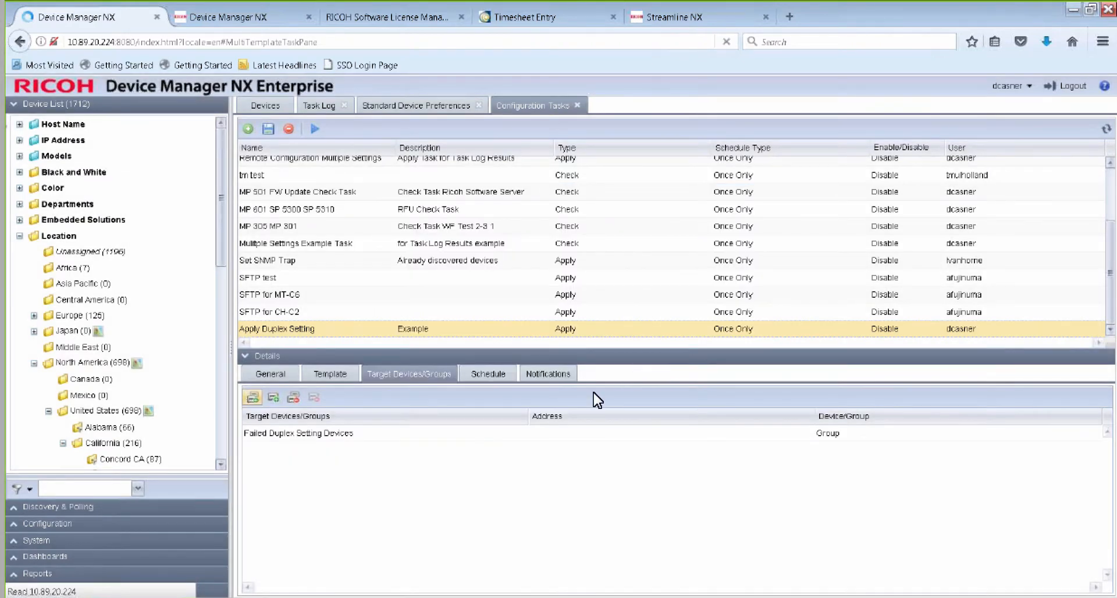
left_click(269, 130)
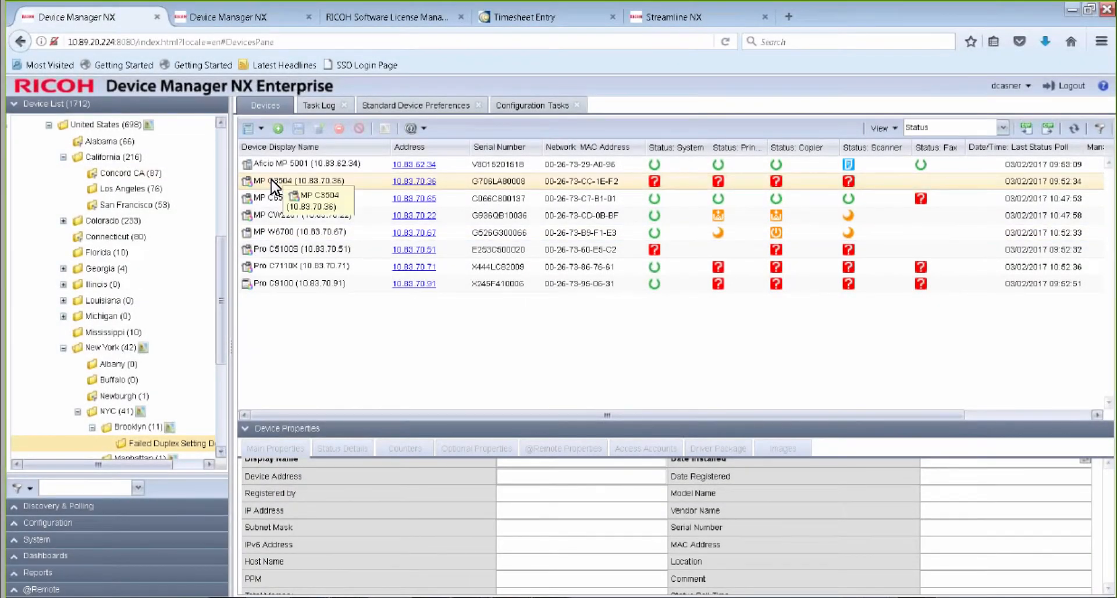
Examine the main properties of the MP C3504, including its Location and Comment fields.
left_click(271, 182)
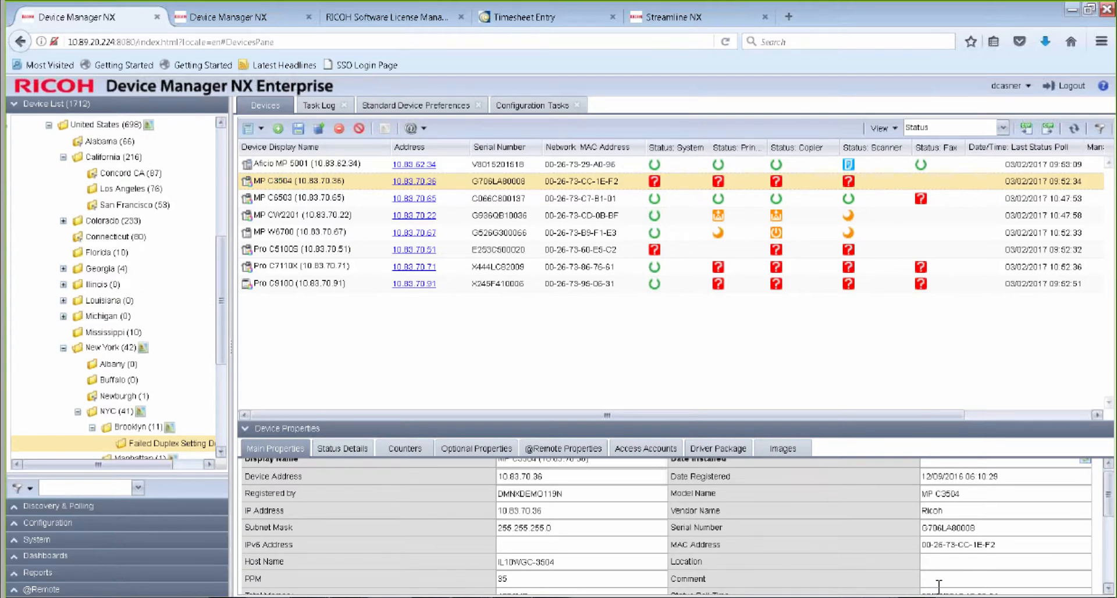
left_click_drag(798, 429, 782, 271)
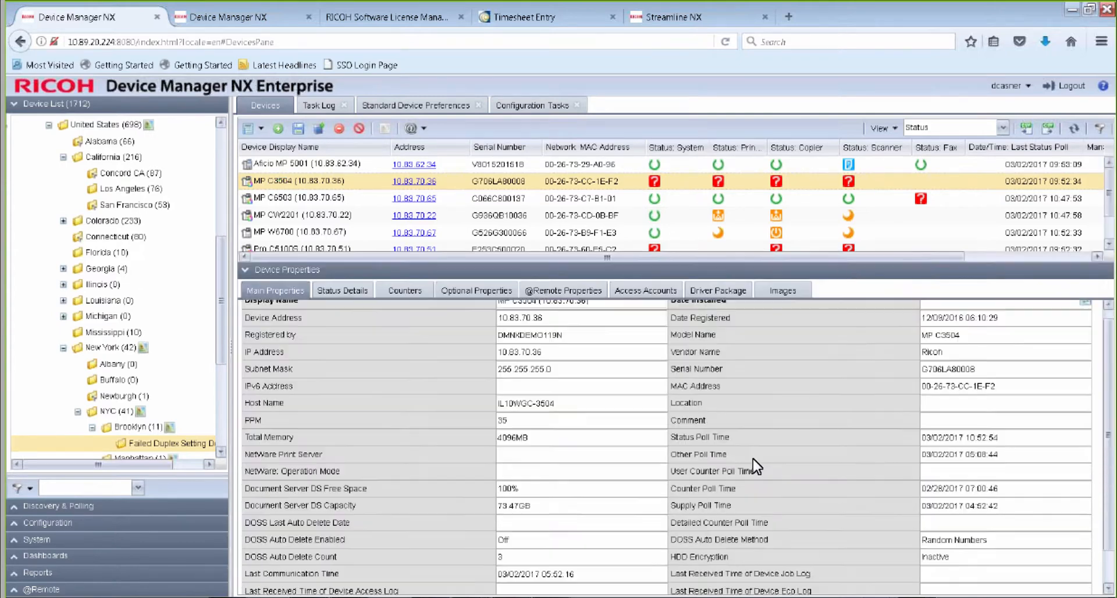
scroll(775, 540, "down", 1)
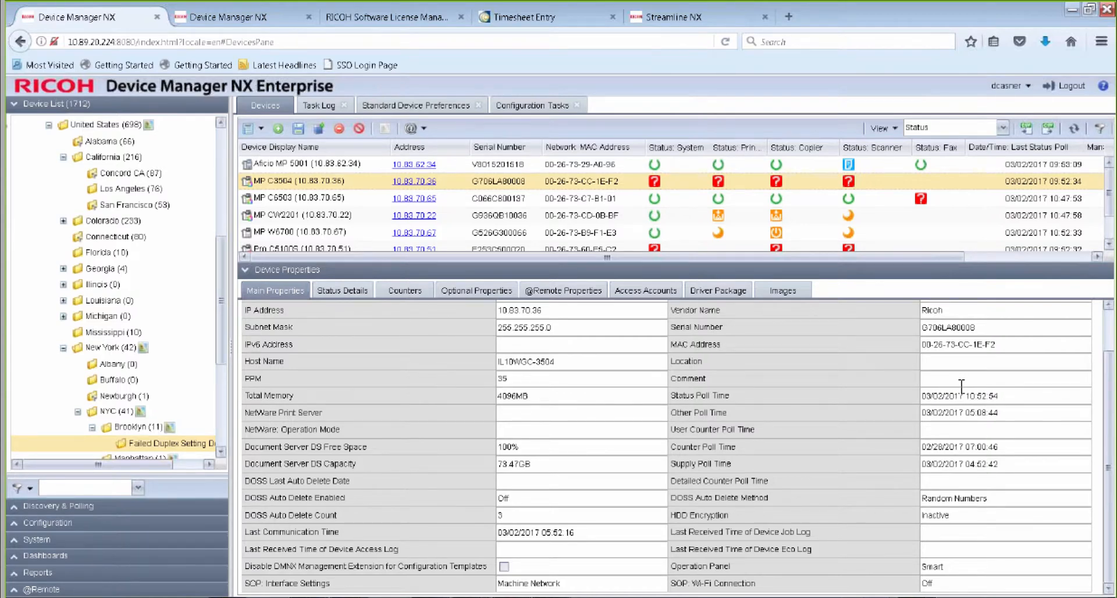
left_click_drag(222, 299, 238, 257)
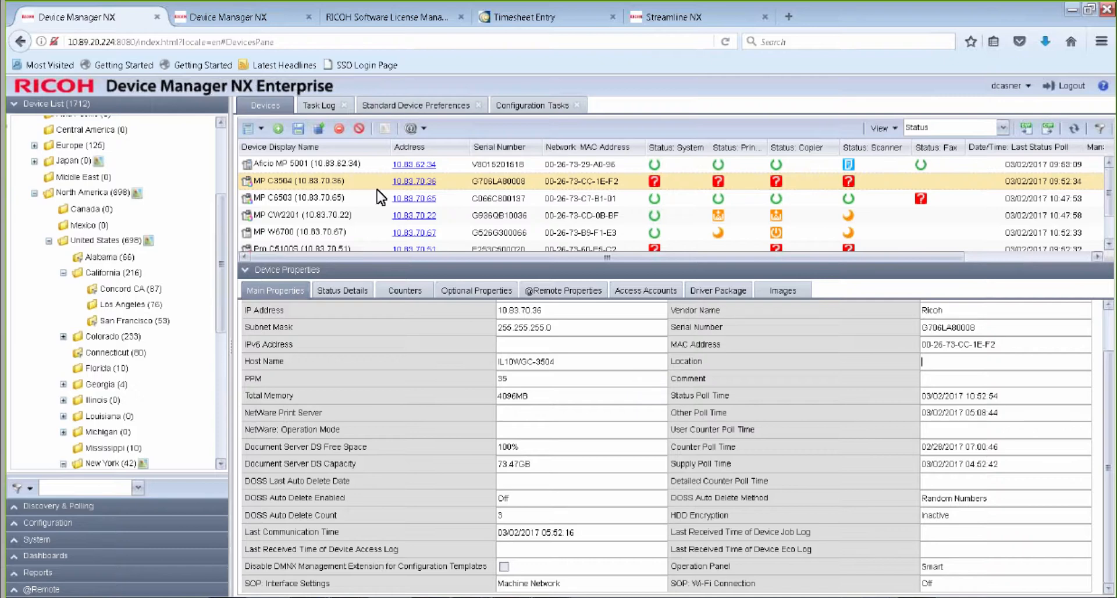
Review the General category of the Duplex Setting template in Standard Device Preferences and enable its Location setting.
left_click(375, 109)
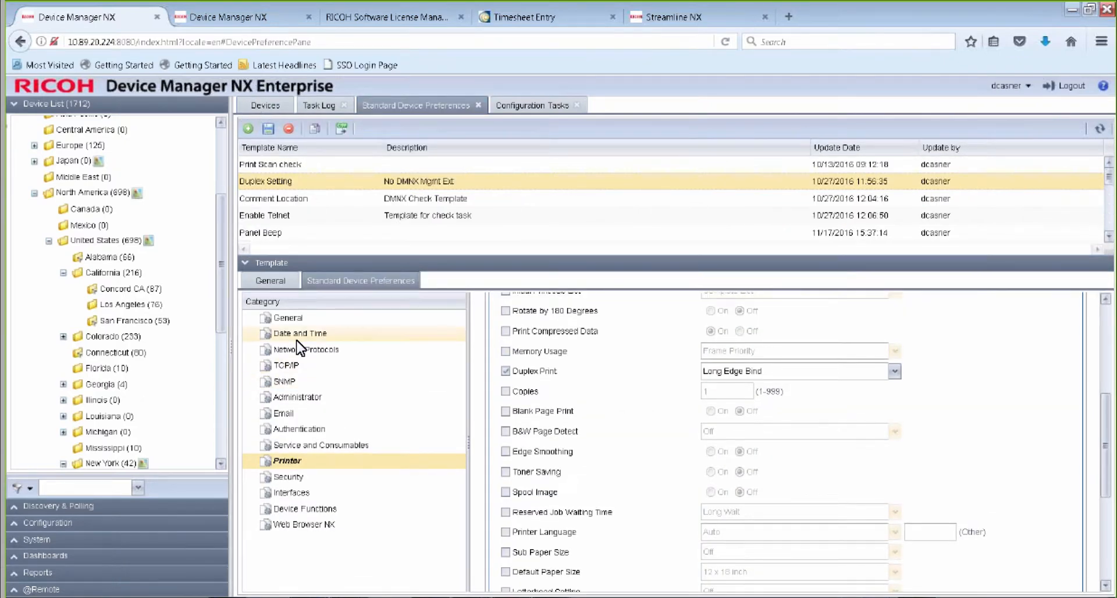
left_click(301, 320)
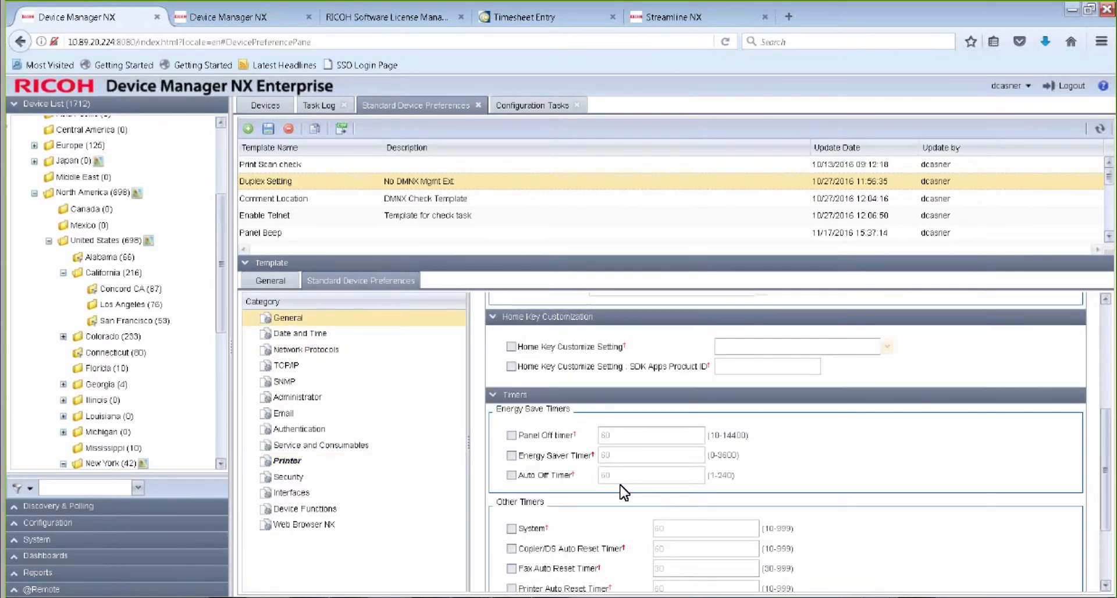
scroll(622, 490, "down", 5)
scroll(626, 490, "up", 5)
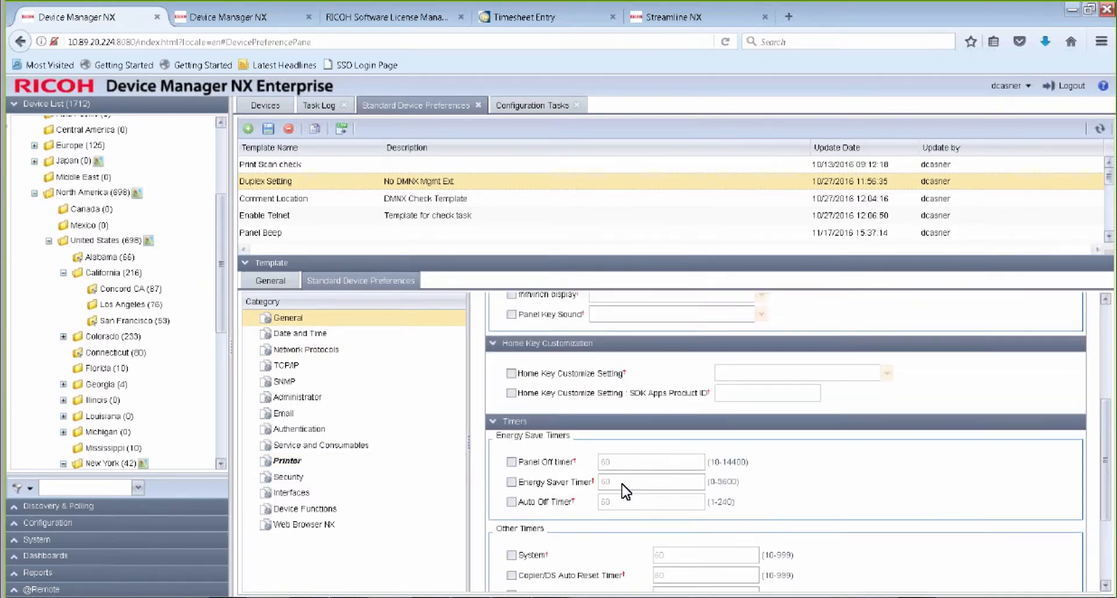
scroll(624, 490, "up", 2)
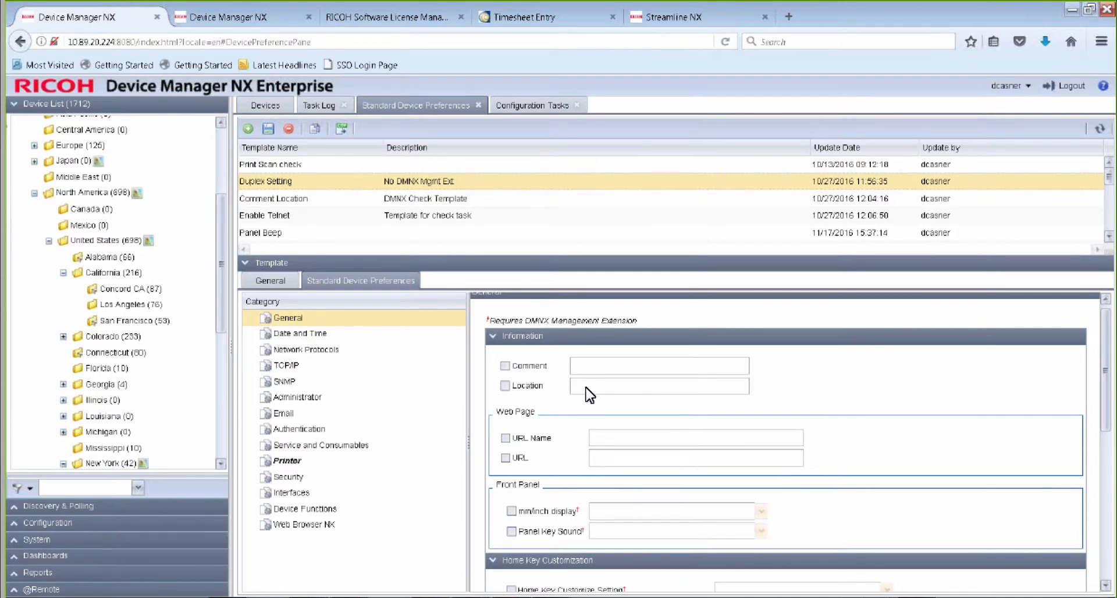
left_click(505, 386)
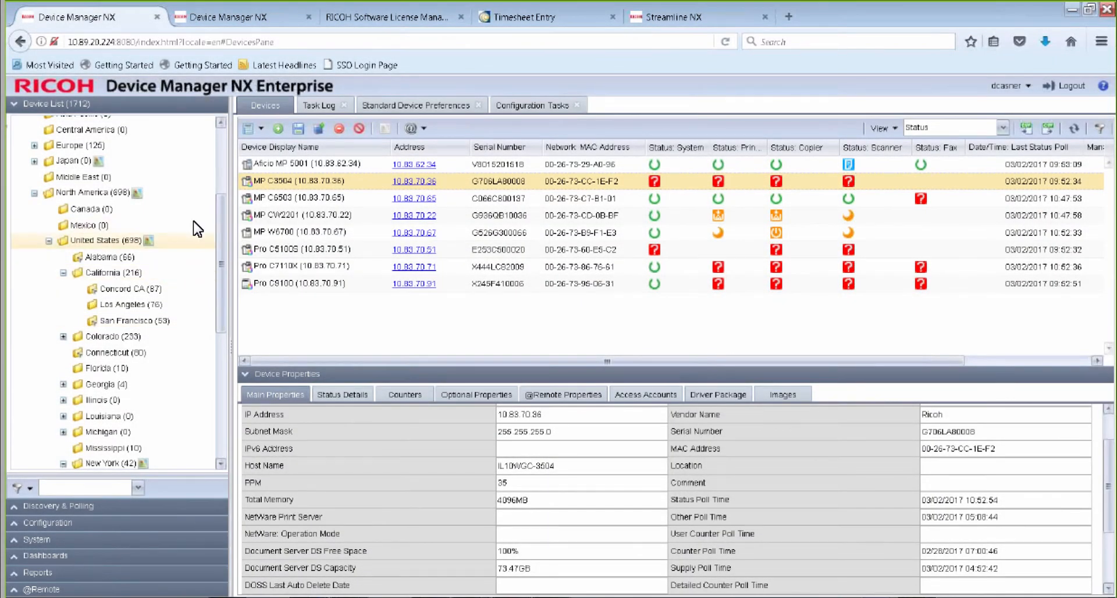
Open the Brooklyn group under New York, NYC in the device list for editing.
left_click_drag(222, 222, 176, 314)
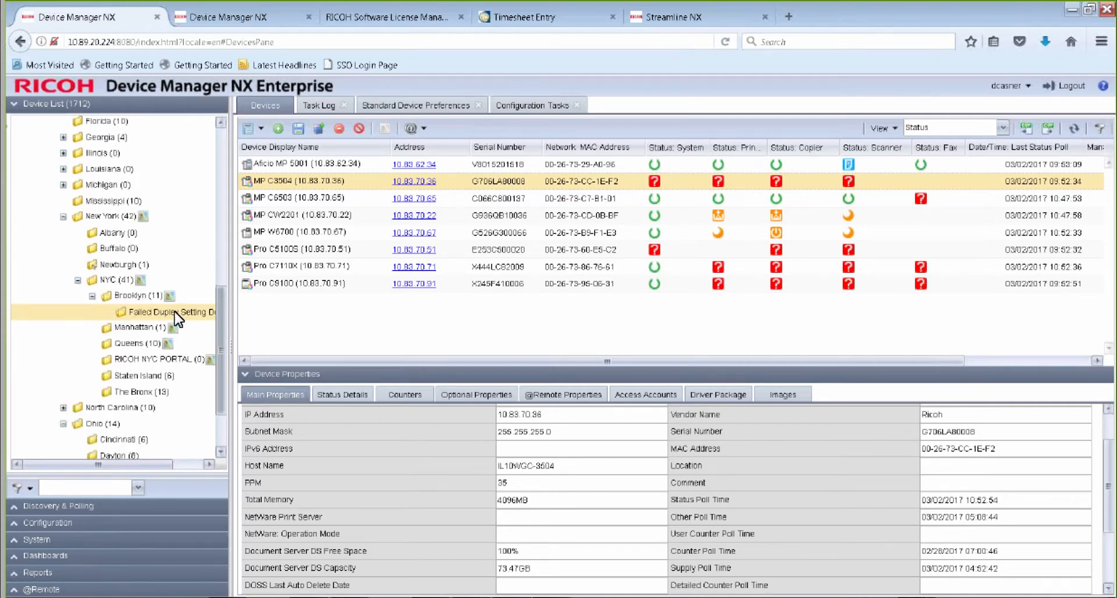
left_click(133, 297)
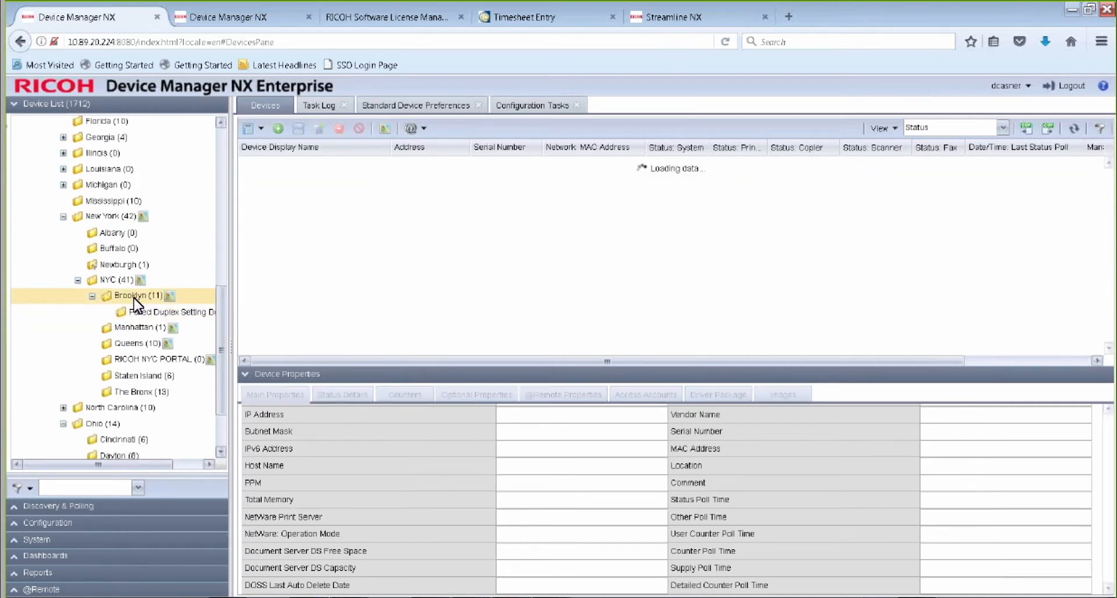
right_click(135, 301)
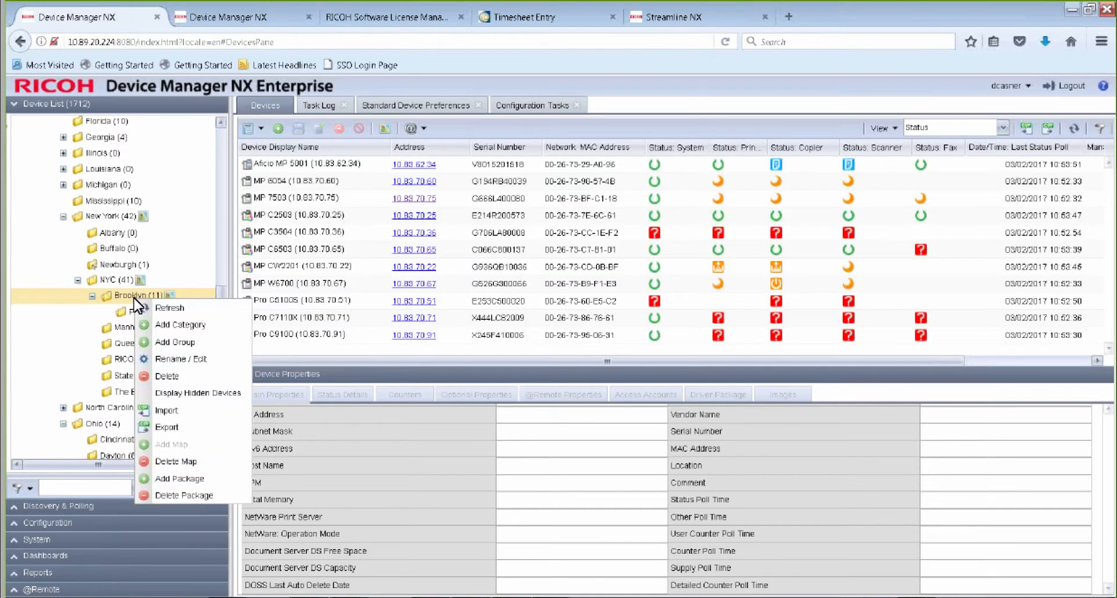
left_click(179, 361)
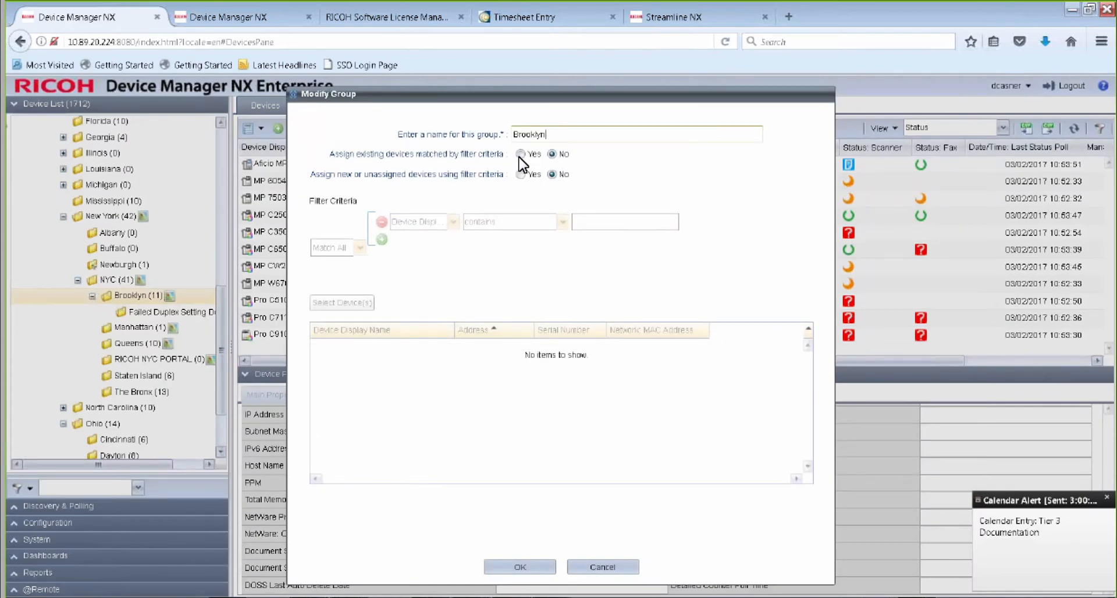
Enable assigning existing devices by filter for Brooklyn, set the criterion to Device: WIM Location contains Brooklyn, and query the matching devices.
left_click(520, 153)
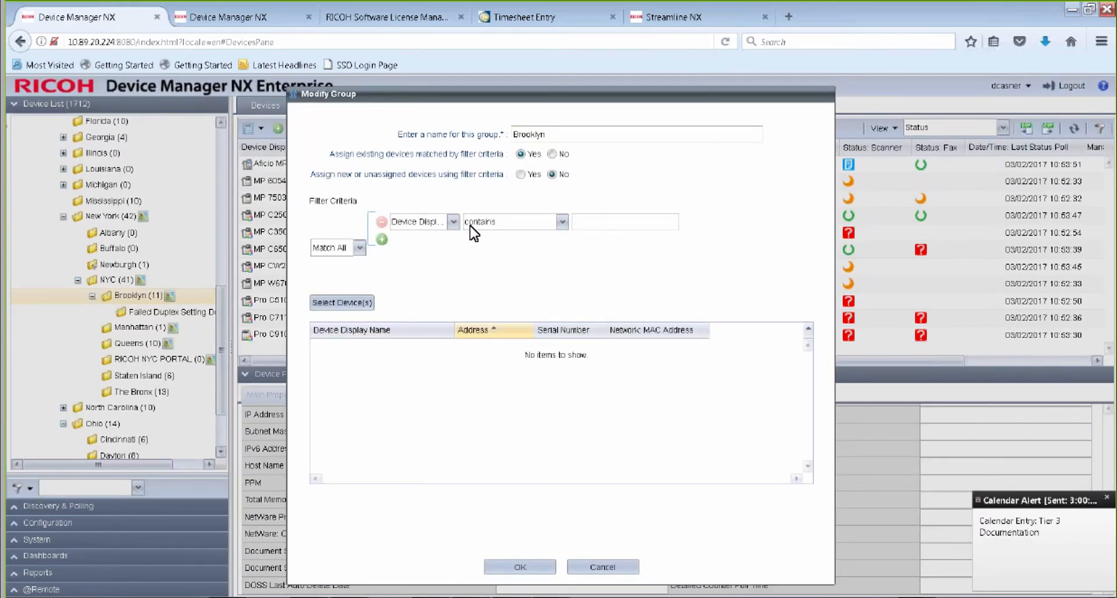
left_click(453, 222)
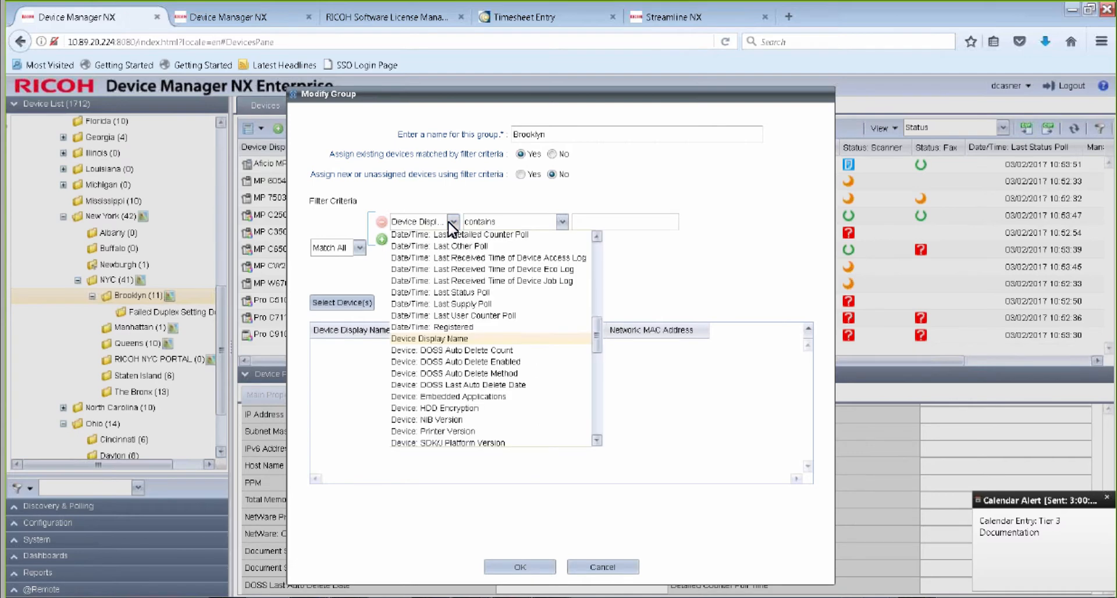
left_click_drag(591, 344, 591, 368)
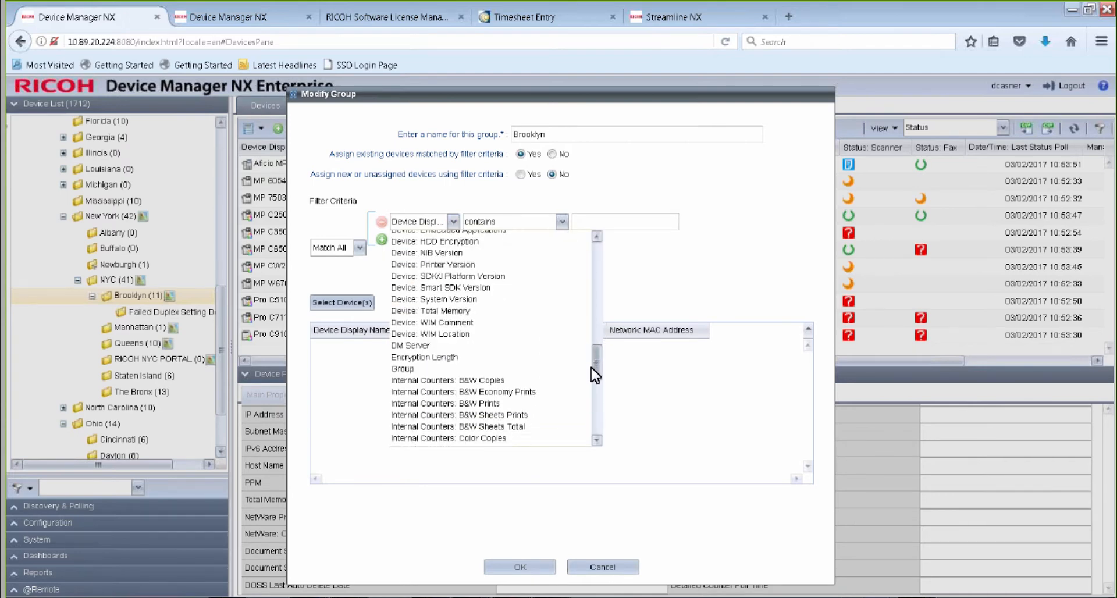
left_click(454, 334)
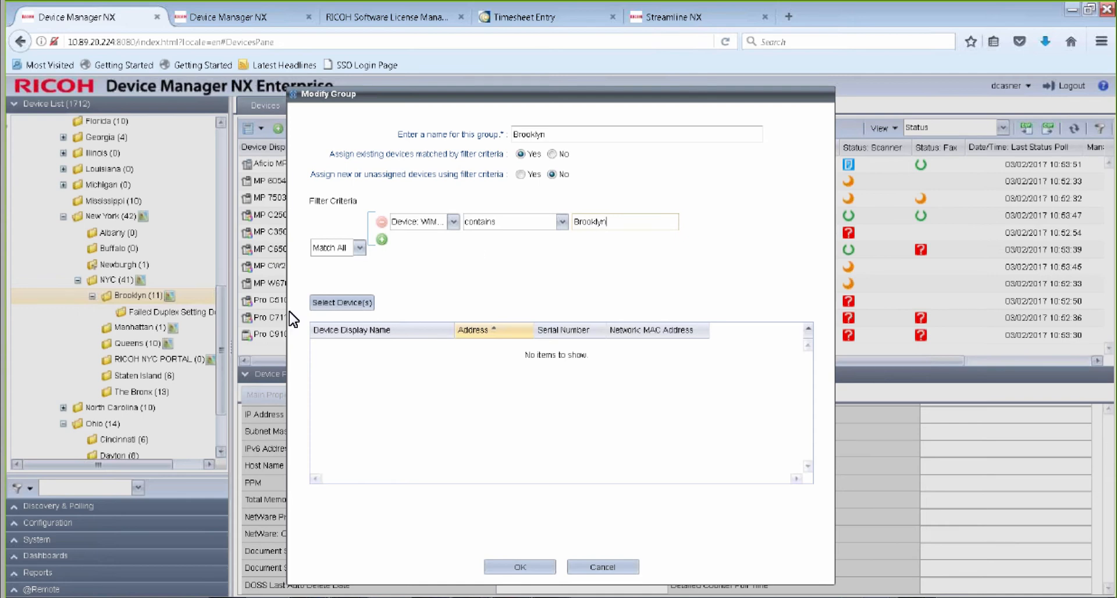
left_click(363, 304)
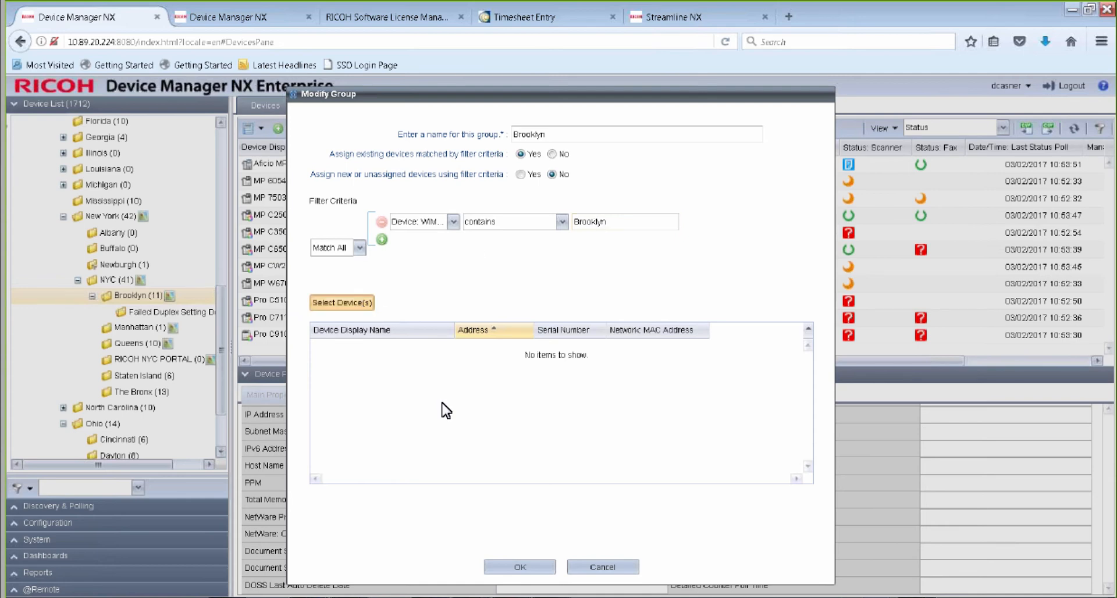